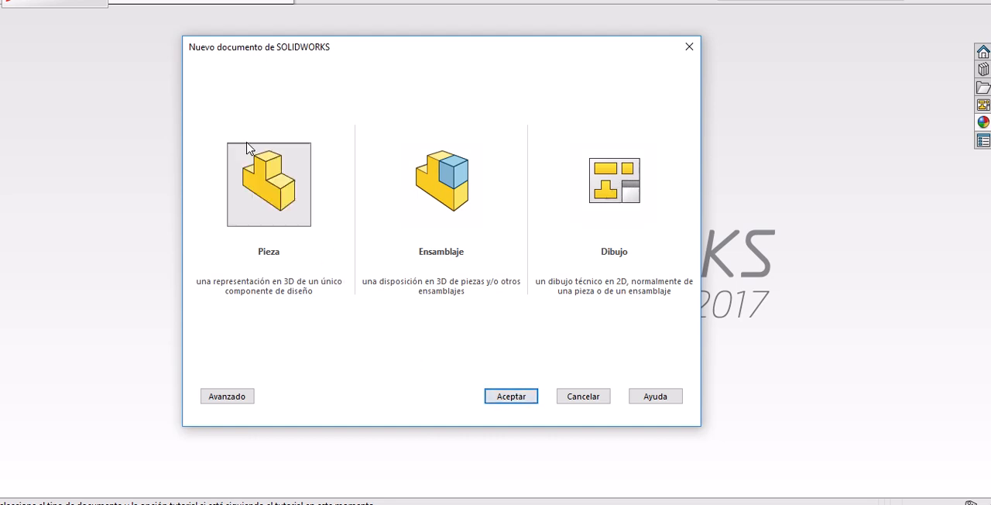
Create a new part document and set its view orientation to isometric.
{"action": "left_click", "coordinate": [520, 397]}
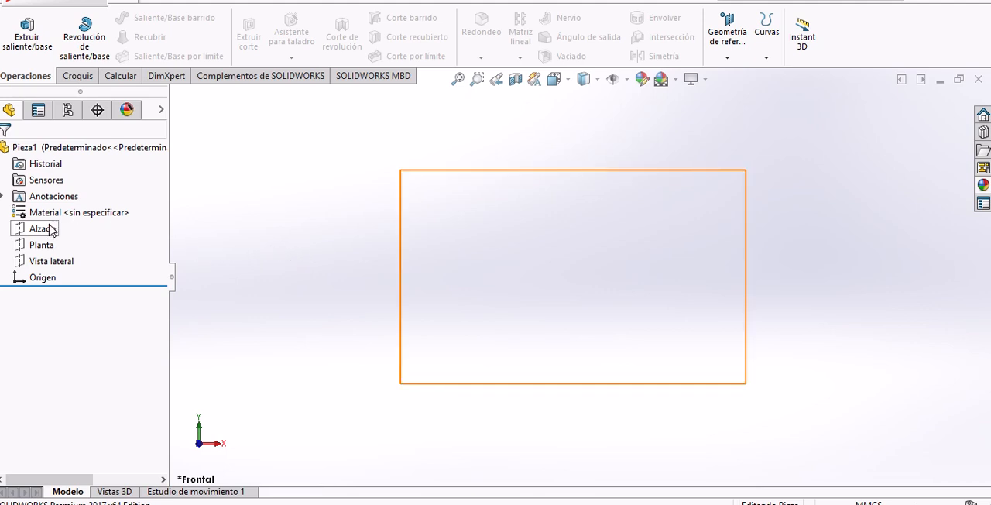
{"action": "left_click", "coordinate": [566, 82]}
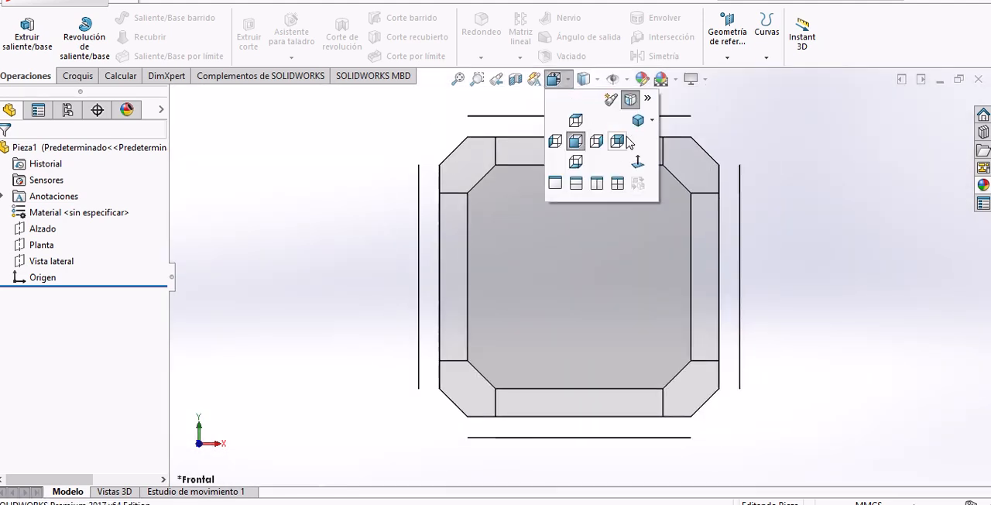
{"action": "left_click", "coordinate": [637, 122]}
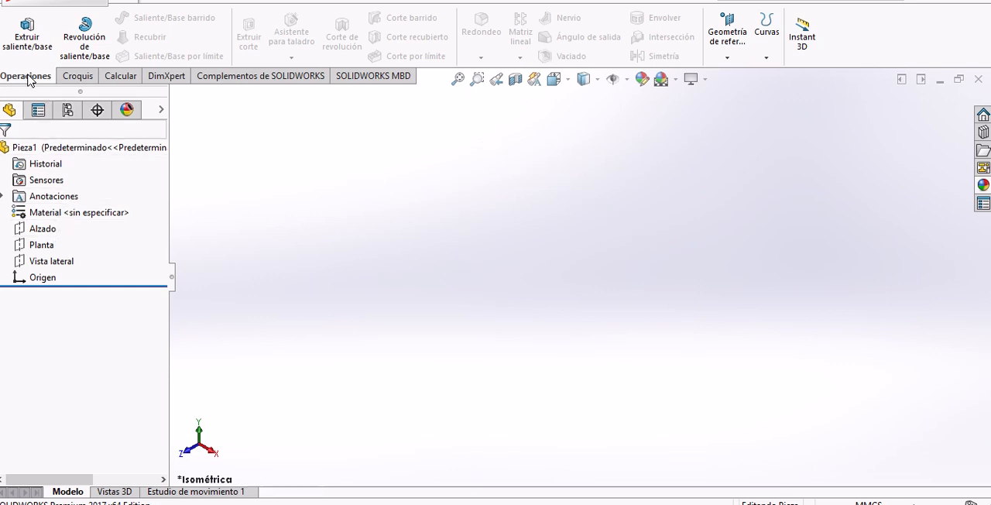
Sketch a corner rectangle about 130 by 91 mm on the Alzado plane, starting at the origin.
{"action": "left_click", "coordinate": [74, 77]}
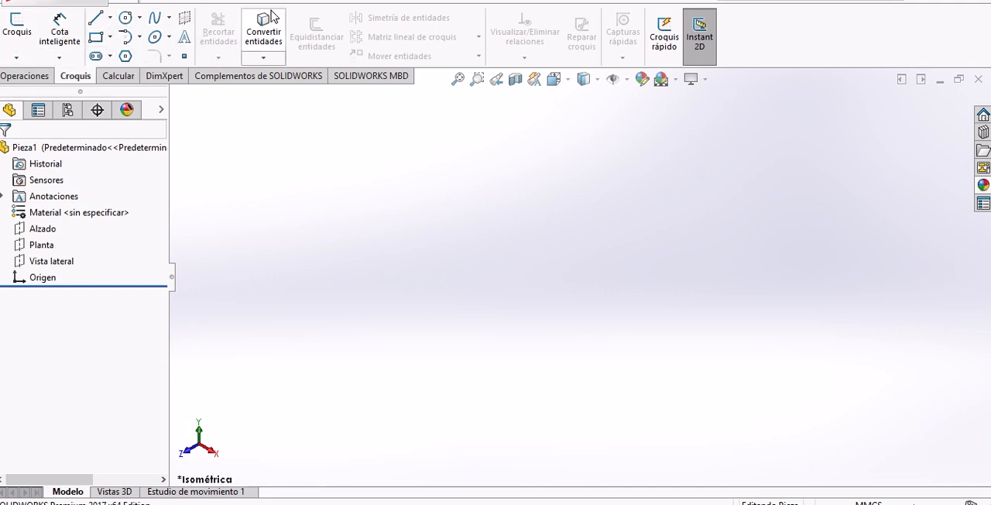
{"action": "left_click", "coordinate": [25, 76]}
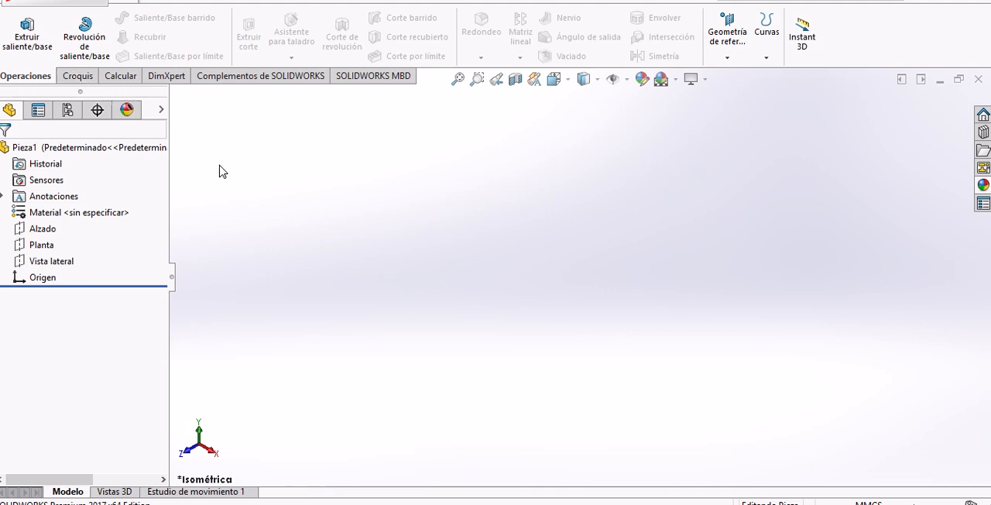
{"action": "left_click", "coordinate": [42, 229]}
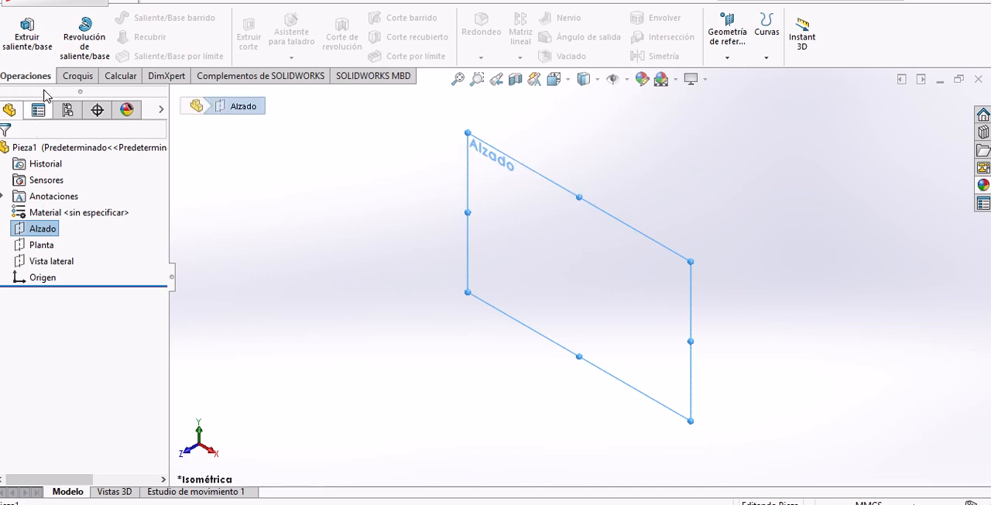
{"action": "left_click", "coordinate": [82, 77]}
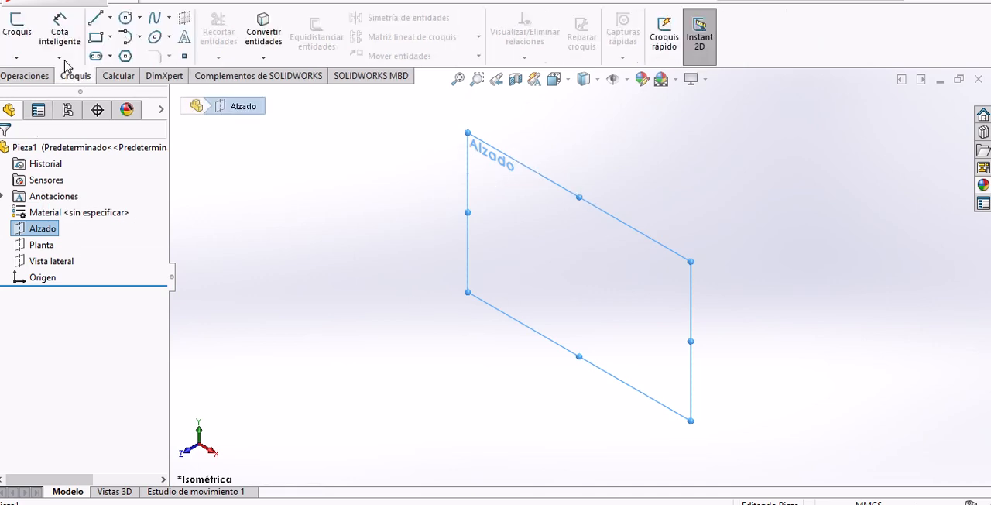
{"action": "left_click", "coordinate": [15, 28]}
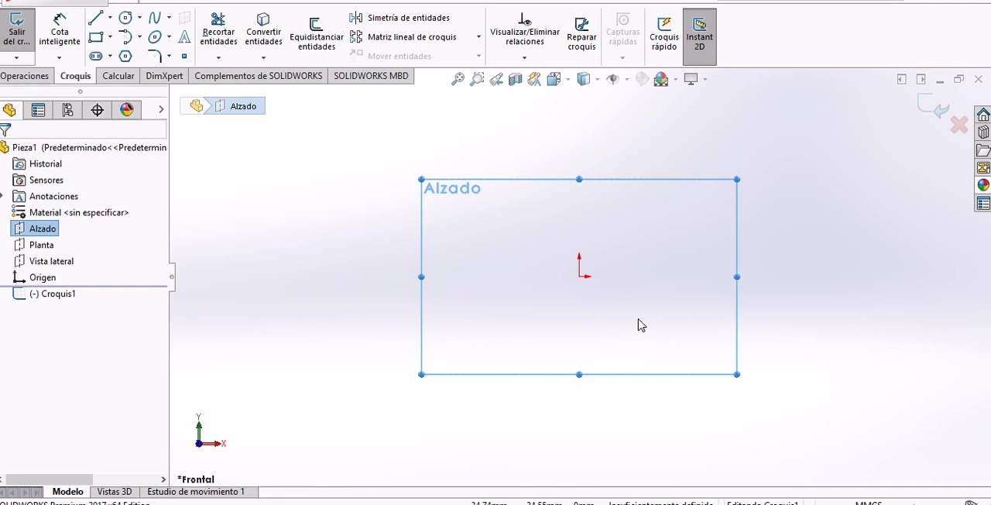
{"action": "left_click", "coordinate": [112, 39]}
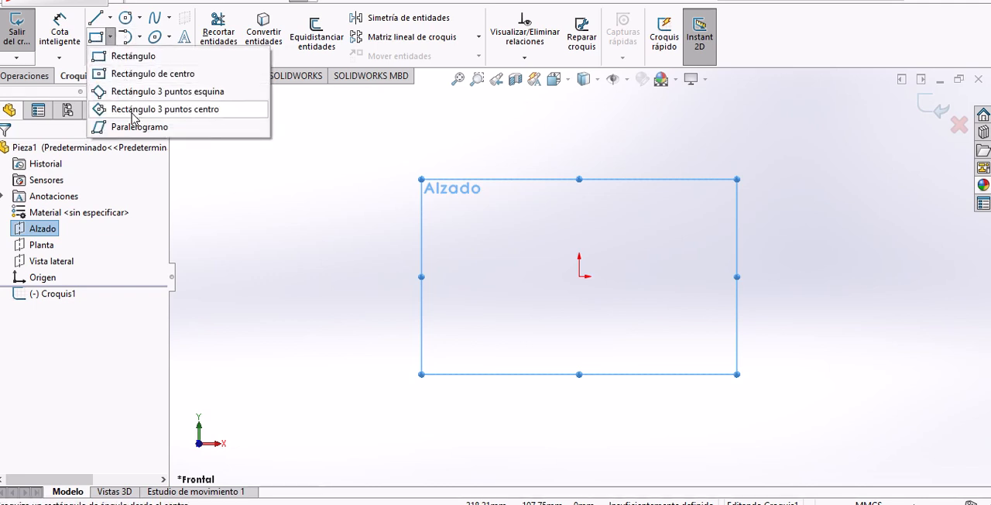
{"action": "left_click", "coordinate": [134, 59]}
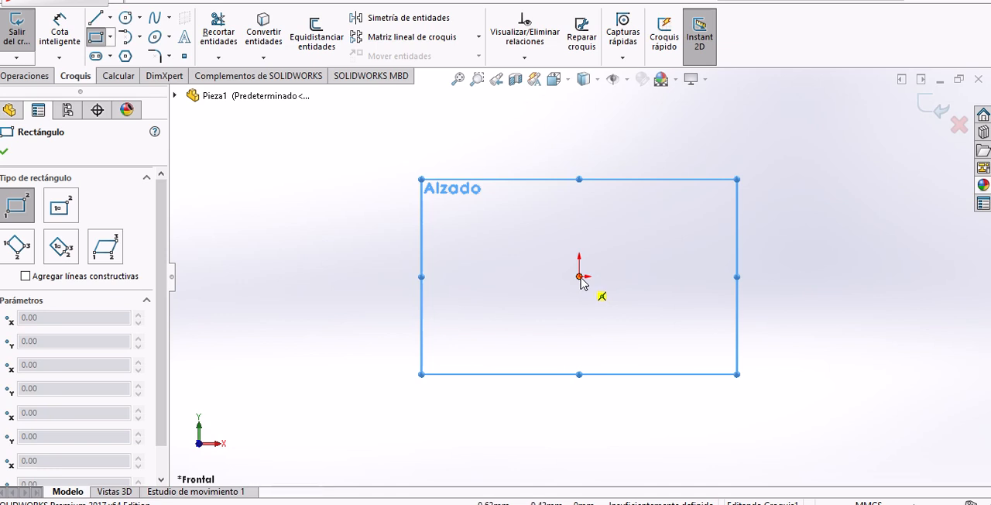
{"action": "left_click", "coordinate": [580, 276]}
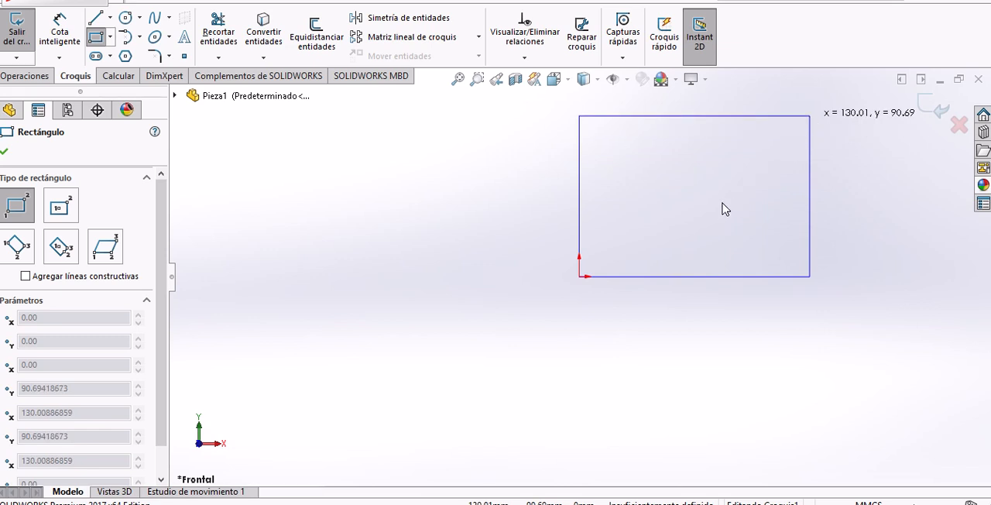
{"action": "left_click", "coordinate": [809, 116]}
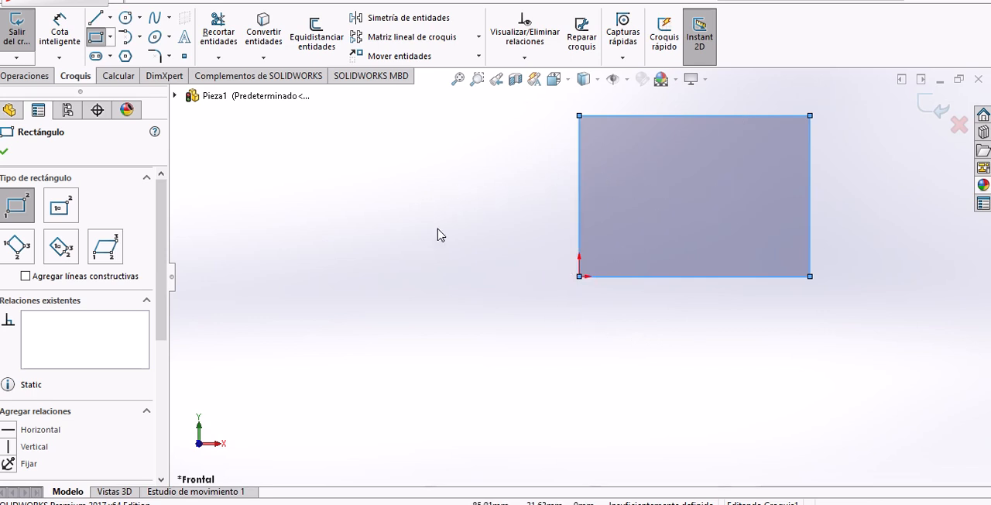
Dimension the rectangle's bottom edge to 100 mm and its right edge to 50 mm.
{"action": "left_click", "coordinate": [62, 35]}
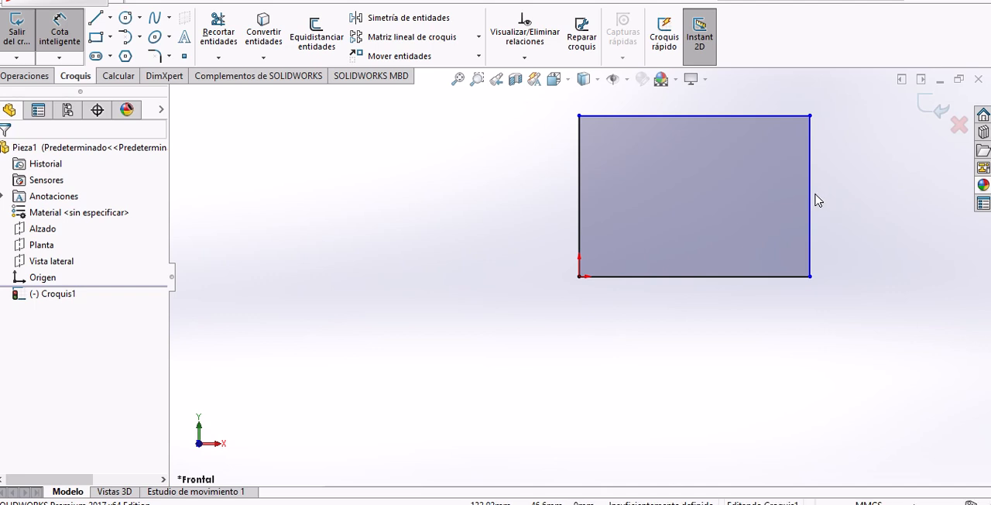
{"action": "left_click", "coordinate": [680, 285]}
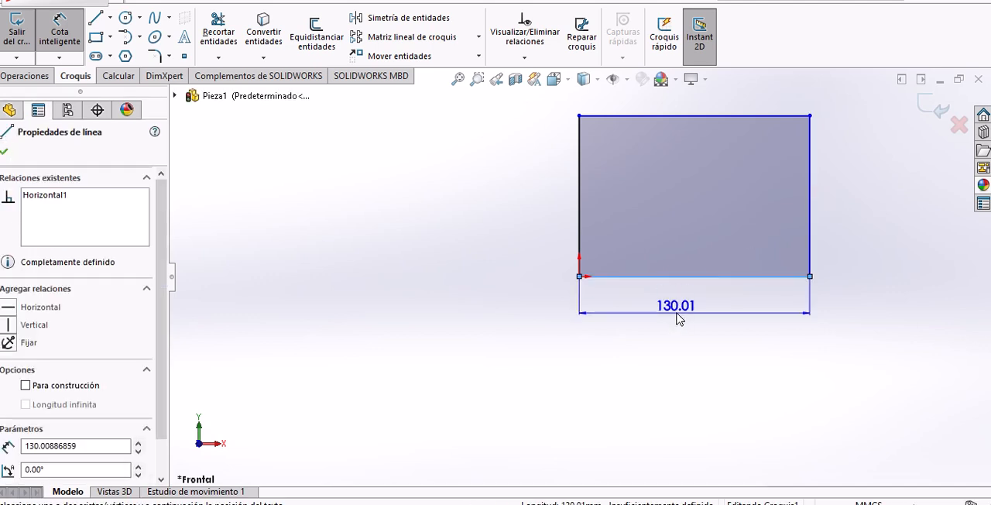
{"action": "left_click", "coordinate": [676, 318]}
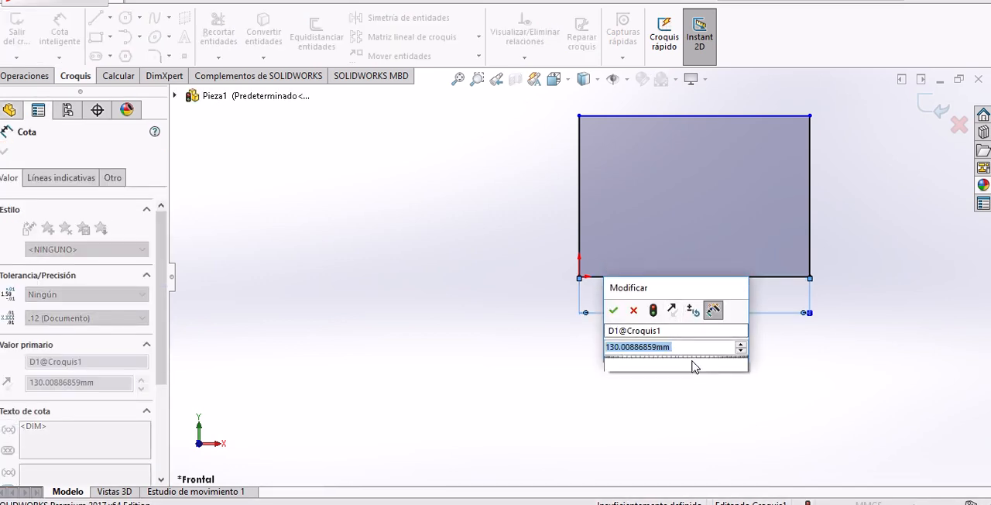
{"action": "type", "text": "100"}
{"action": "key", "text": "Return"}
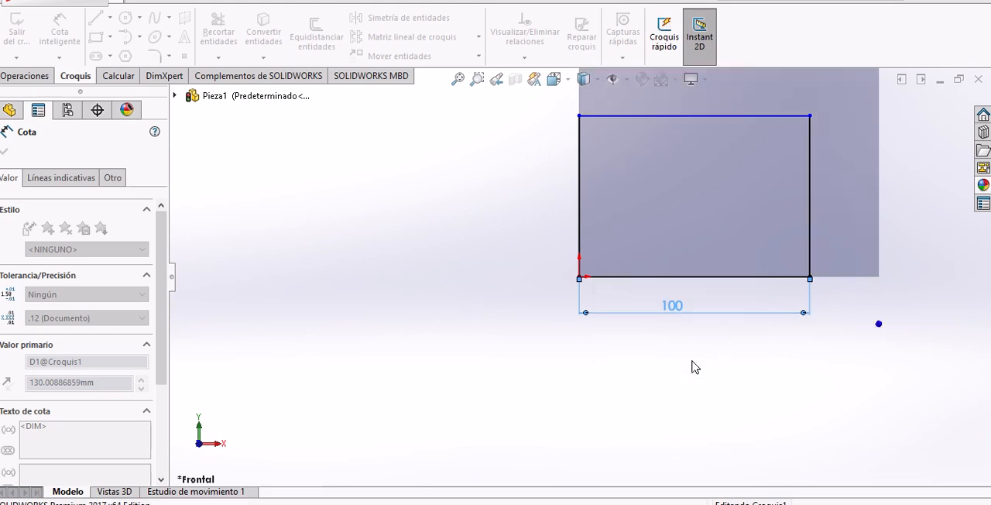
{"action": "left_click", "coordinate": [810, 195]}
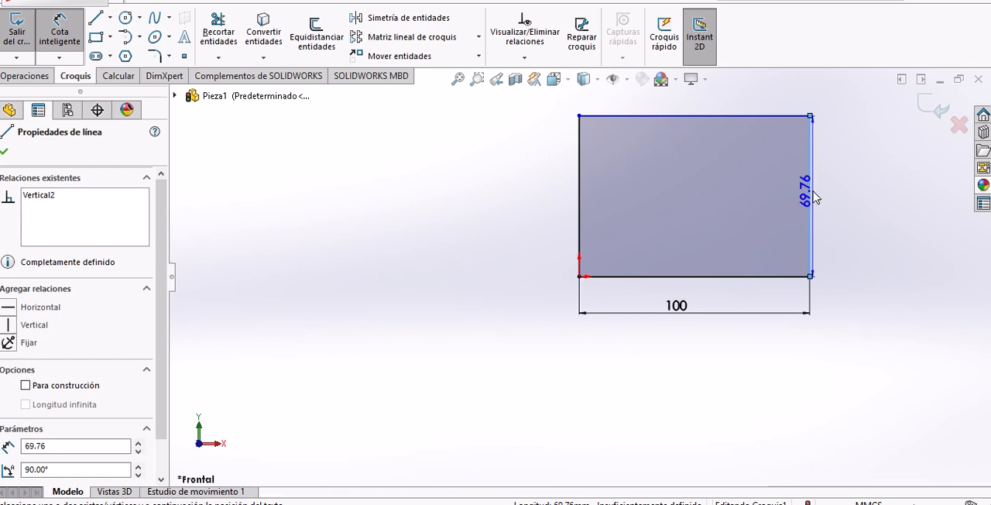
{"action": "left_click", "coordinate": [861, 206]}
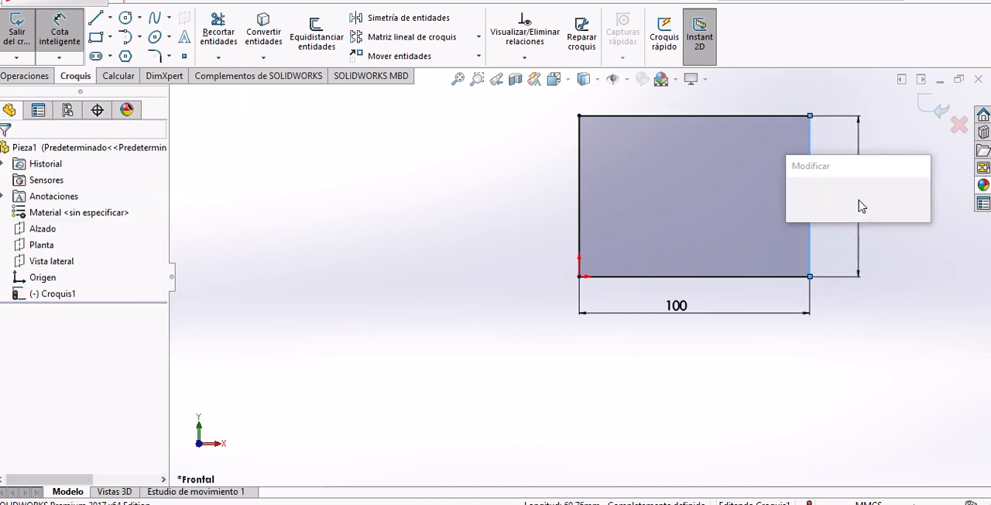
{"action": "type", "text": "50"}
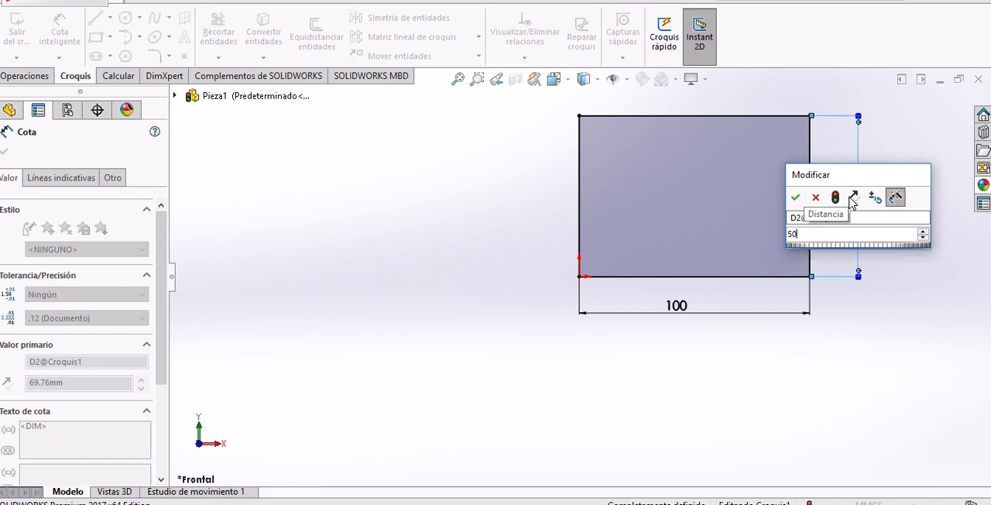
{"action": "key", "text": "Return"}
{"action": "left_click", "coordinate": [905, 215]}
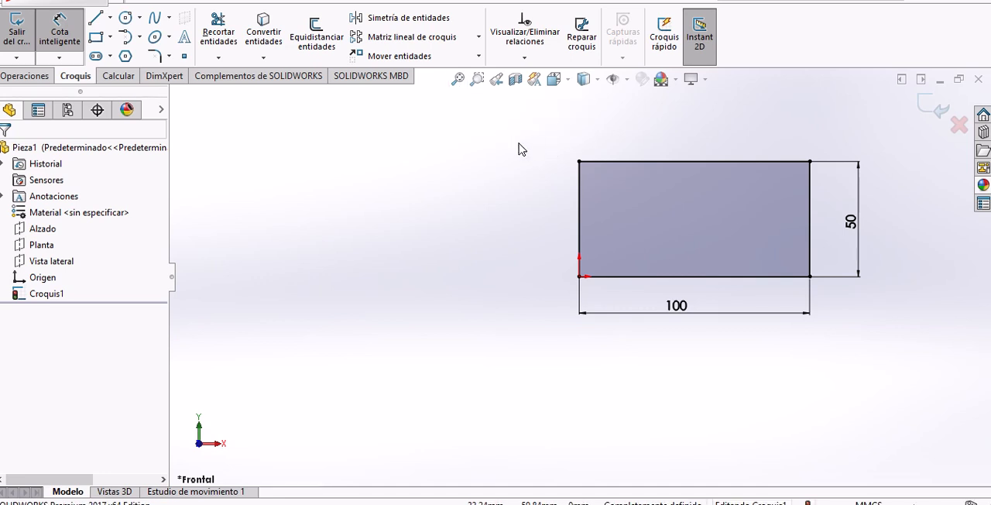
Extrude the rectangle as a solid boss to a specified depth of 50 mm from the sketch plane.
{"action": "left_click", "coordinate": [458, 79]}
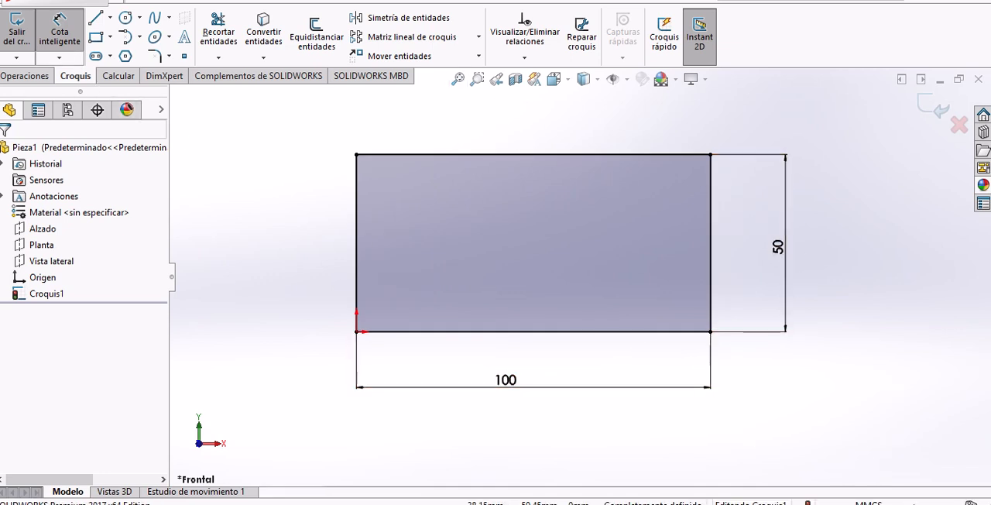
{"action": "left_click", "coordinate": [35, 79]}
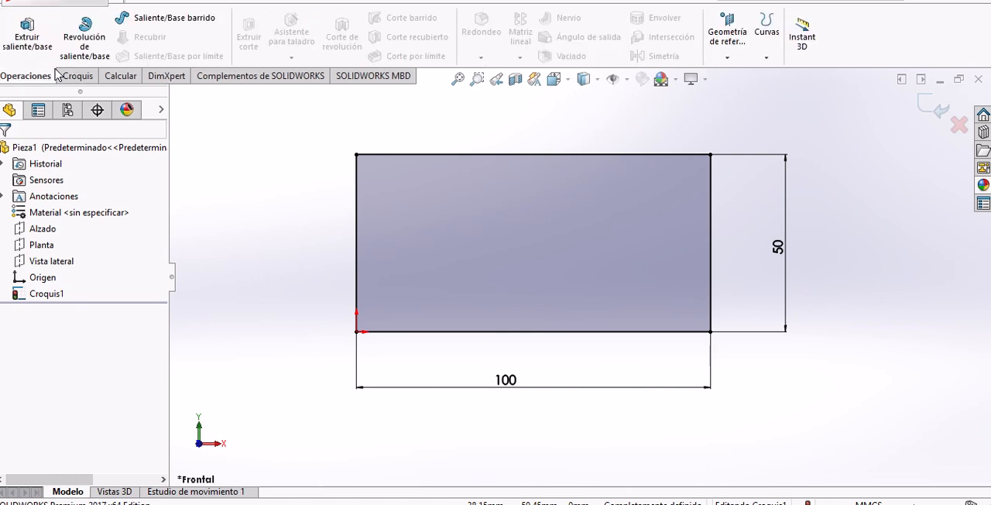
{"action": "left_click", "coordinate": [35, 42]}
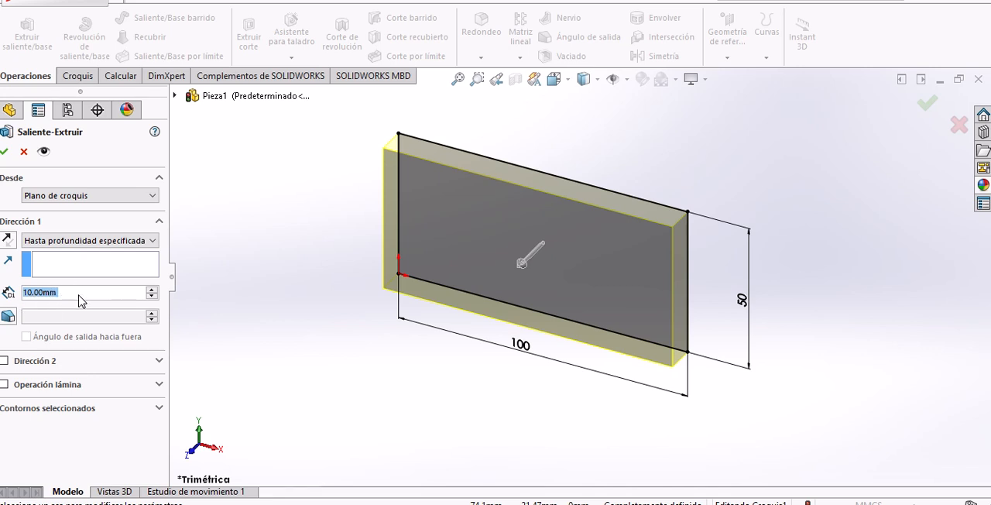
{"action": "type", "text": "5"}
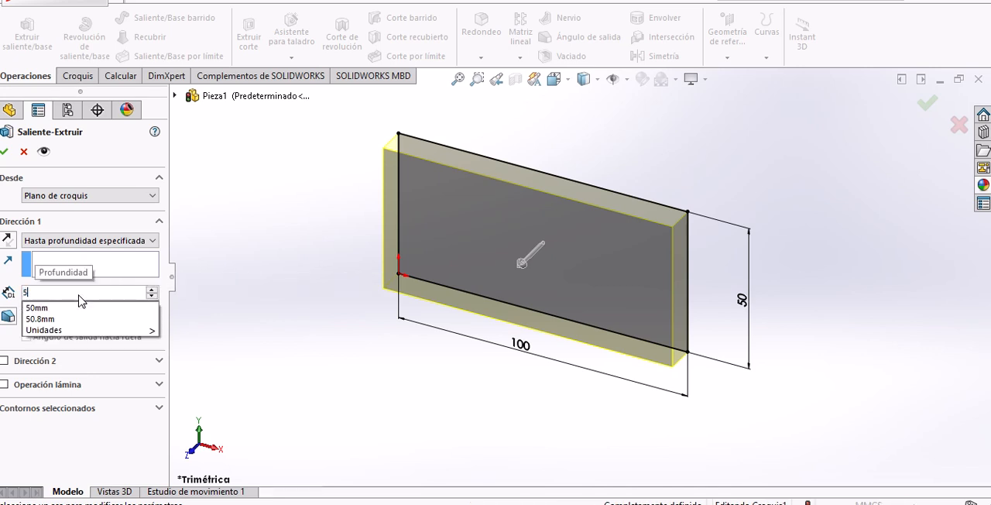
{"action": "type", "text": "0"}
{"action": "key", "text": "Return"}
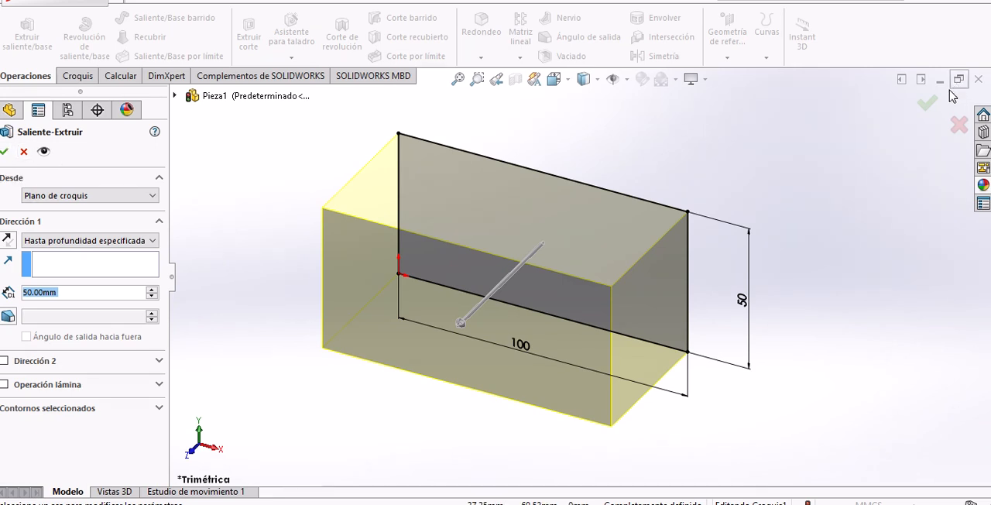
{"action": "right_click", "coordinate": [705, 150]}
{"action": "left_click", "coordinate": [757, 200]}
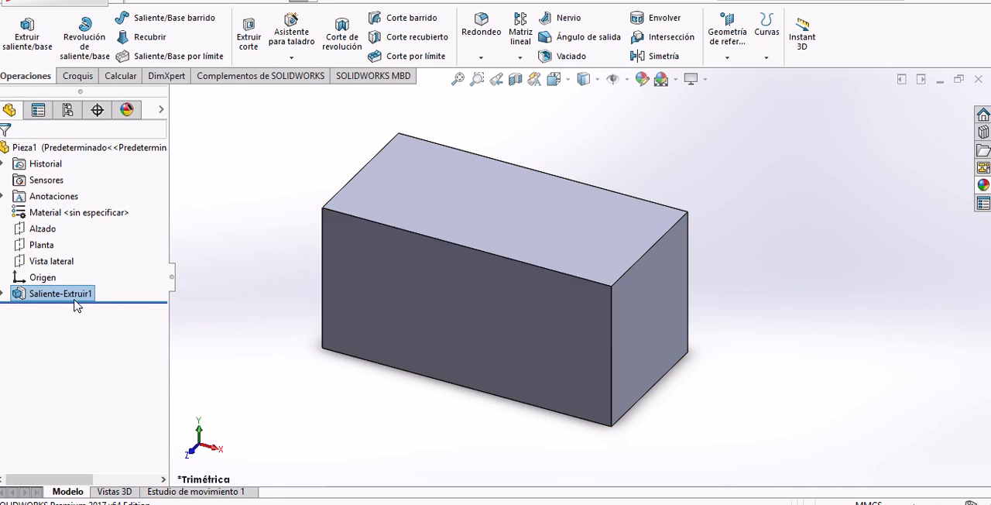
{"action": "left_click", "coordinate": [3, 293]}
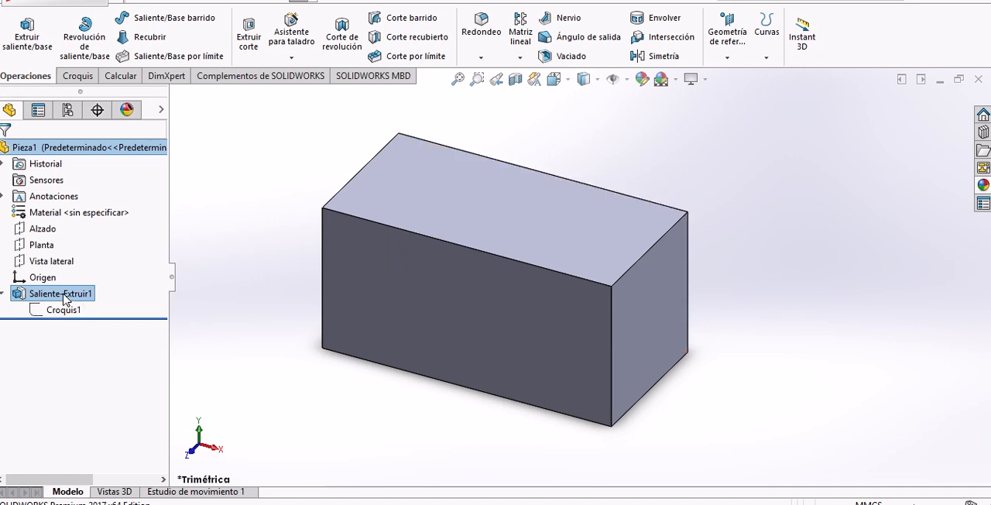
{"action": "left_click", "coordinate": [3, 293]}
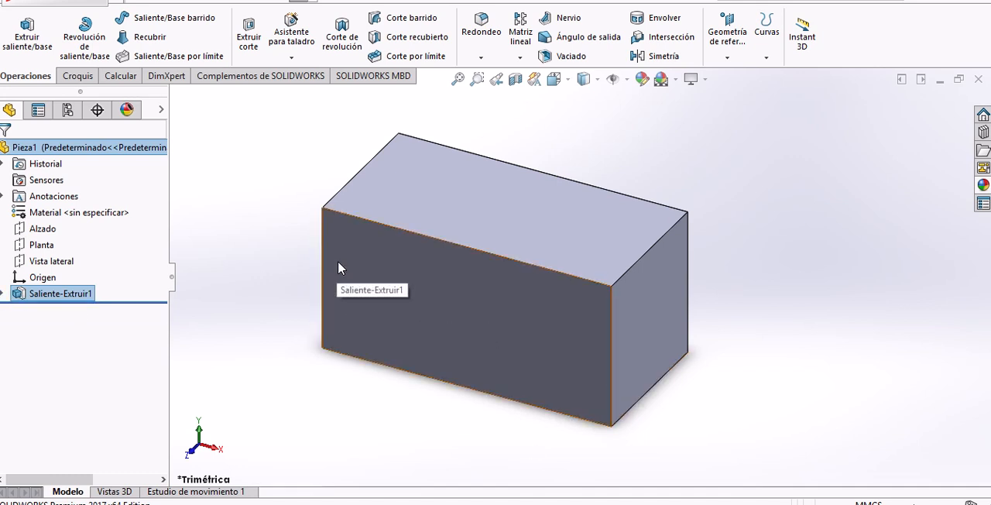
Start a sketch on the block's front face and draw a circle of about 45 mm radius near its centre.
{"action": "left_click", "coordinate": [479, 308]}
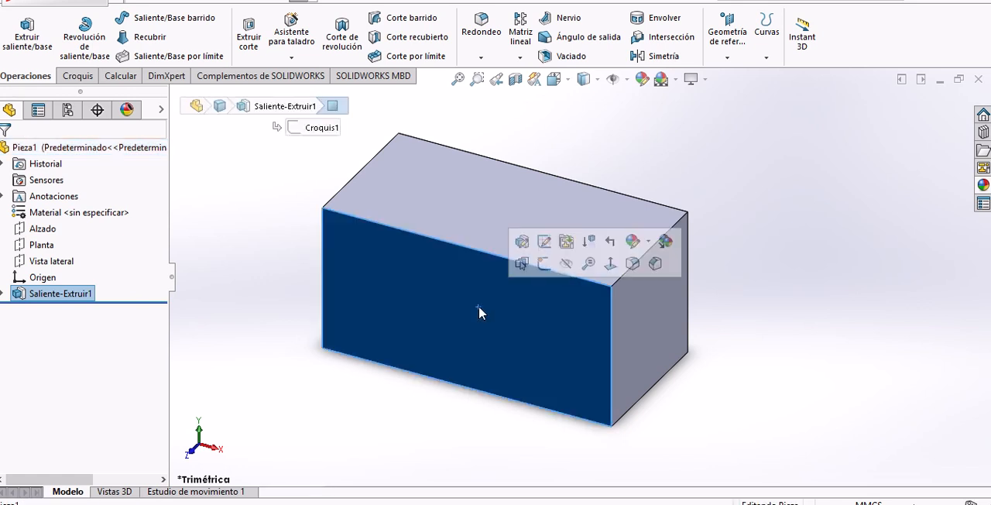
{"action": "left_click", "coordinate": [78, 75]}
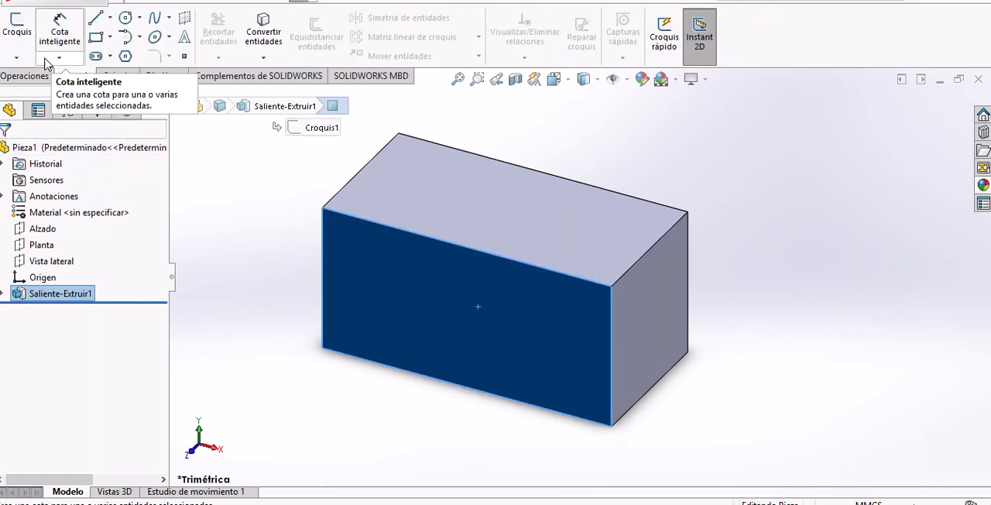
{"action": "left_click", "coordinate": [18, 31]}
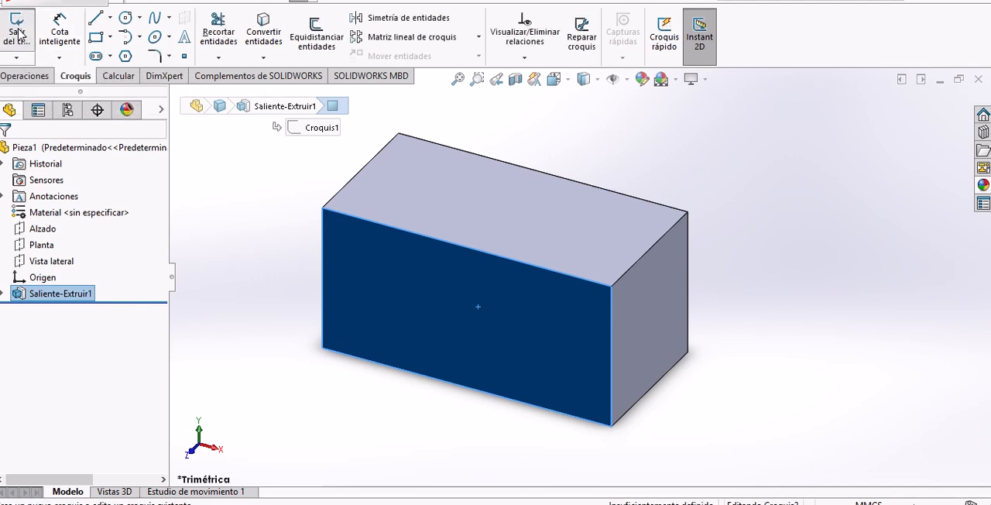
{"action": "left_click", "coordinate": [126, 17]}
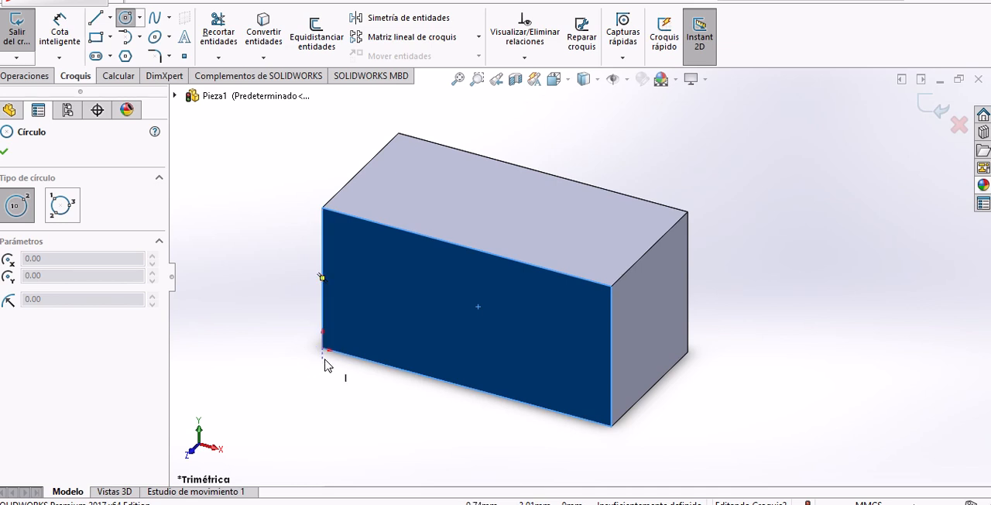
{"action": "left_click", "coordinate": [462, 308]}
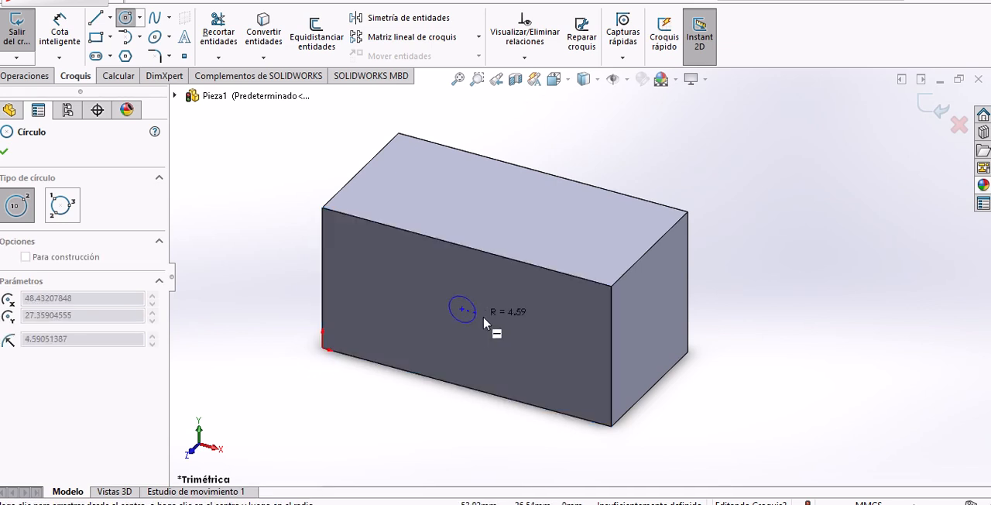
{"action": "left_click", "coordinate": [594, 355]}
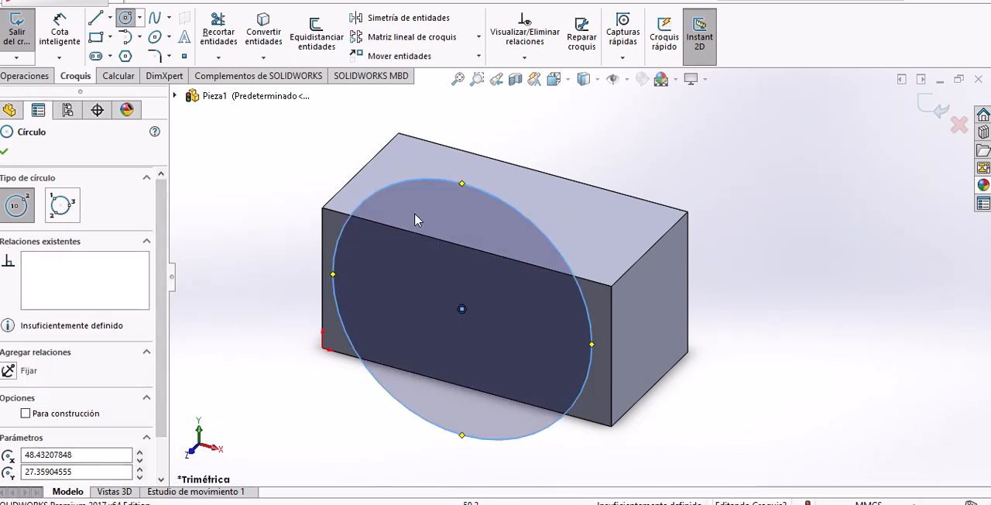
{"action": "scroll", "coordinate": [144, 353], "scroll_direction": "down", "scroll_amount": 2}
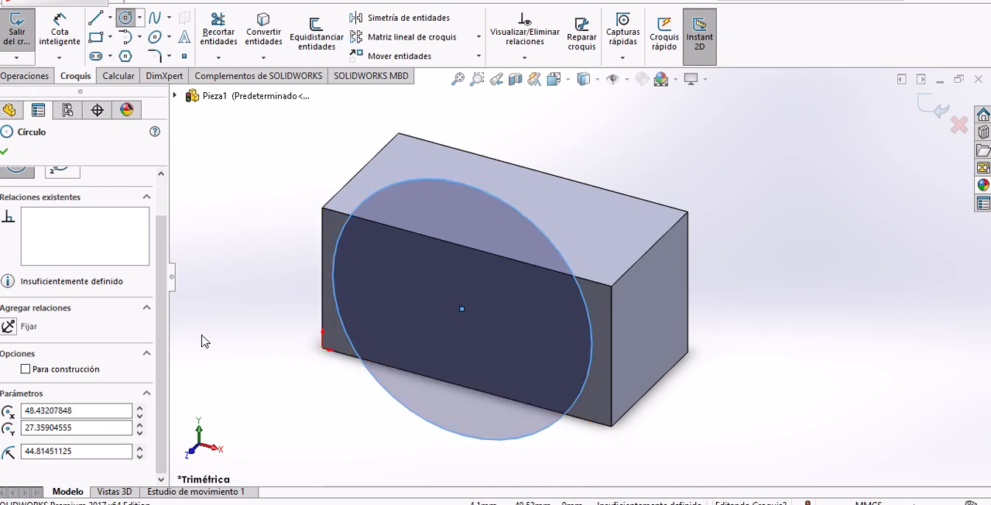
Set the circle's centre to X 50 and Y 25 and its radius to 12 mm.
{"action": "double_click", "coordinate": [51, 411]}
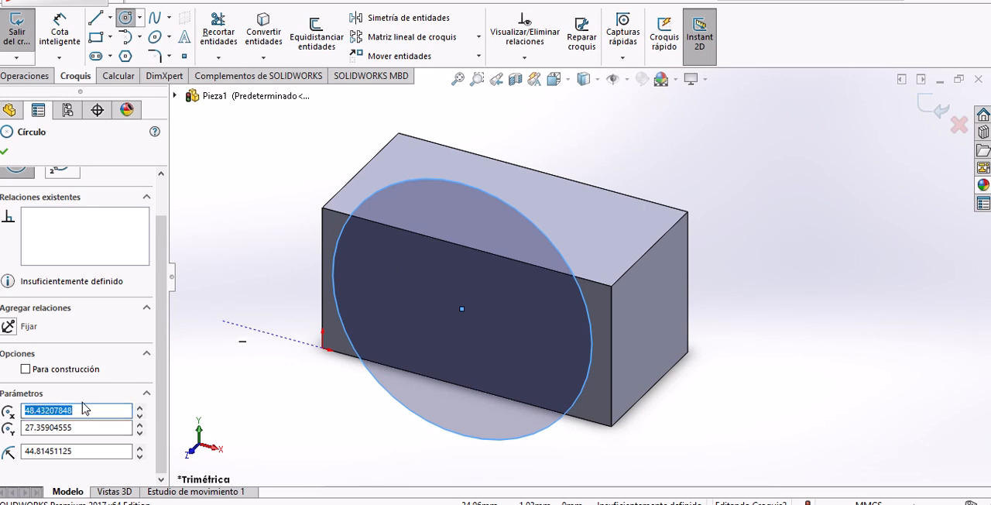
{"action": "type", "text": "50"}
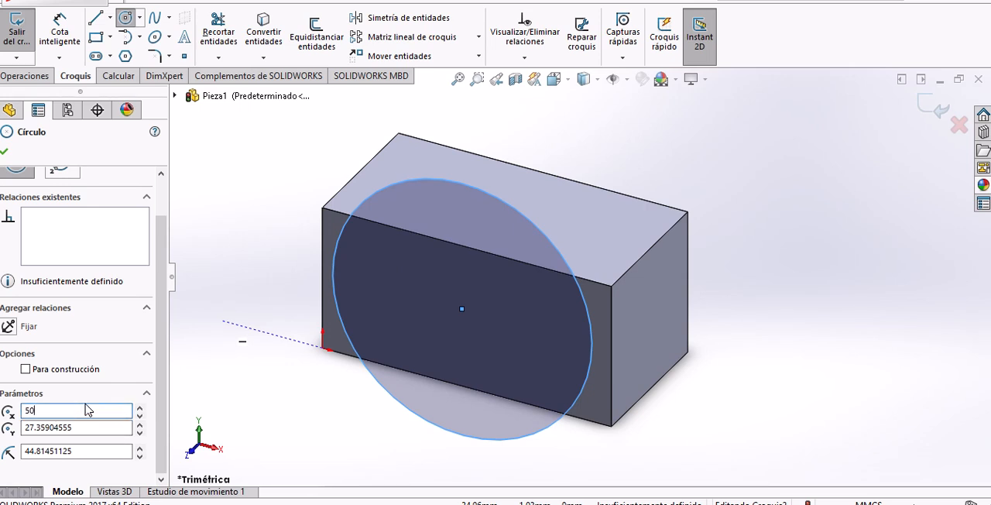
{"action": "key", "text": "Tab"}
{"action": "type", "text": "25"}
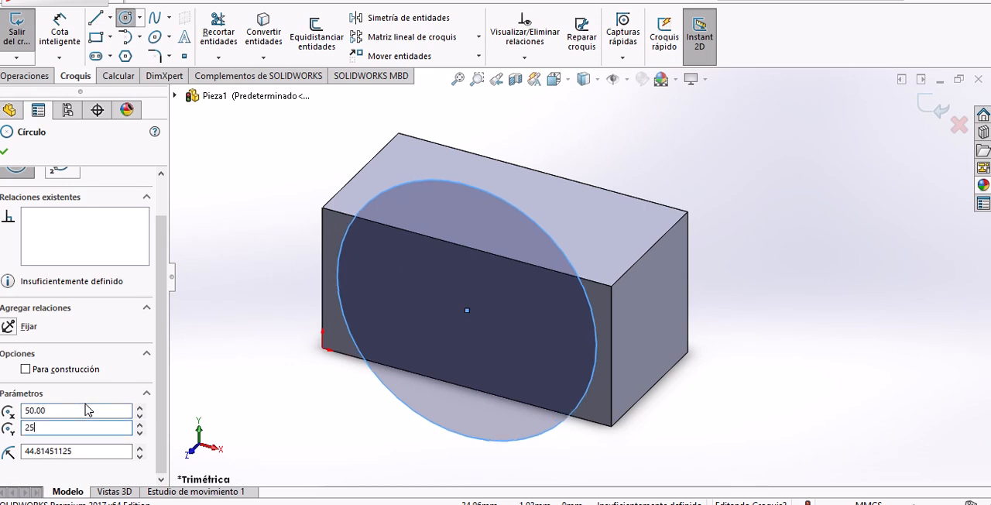
{"action": "key", "text": "Tab"}
{"action": "type", "text": "1"}
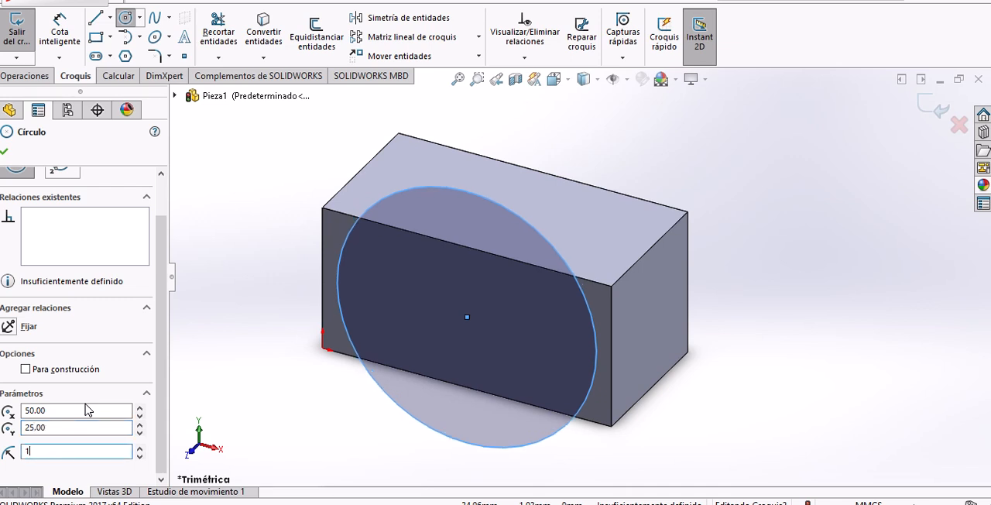
{"action": "key", "text": "Return"}
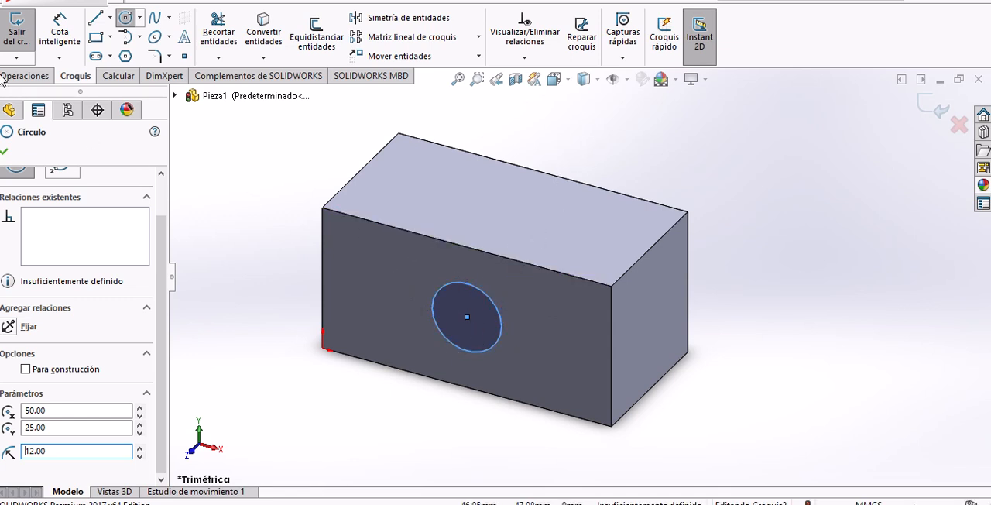
Cut the circle through the block with an extruded cut to a specified depth of 50 mm from the sketch plane.
{"action": "left_click", "coordinate": [39, 78]}
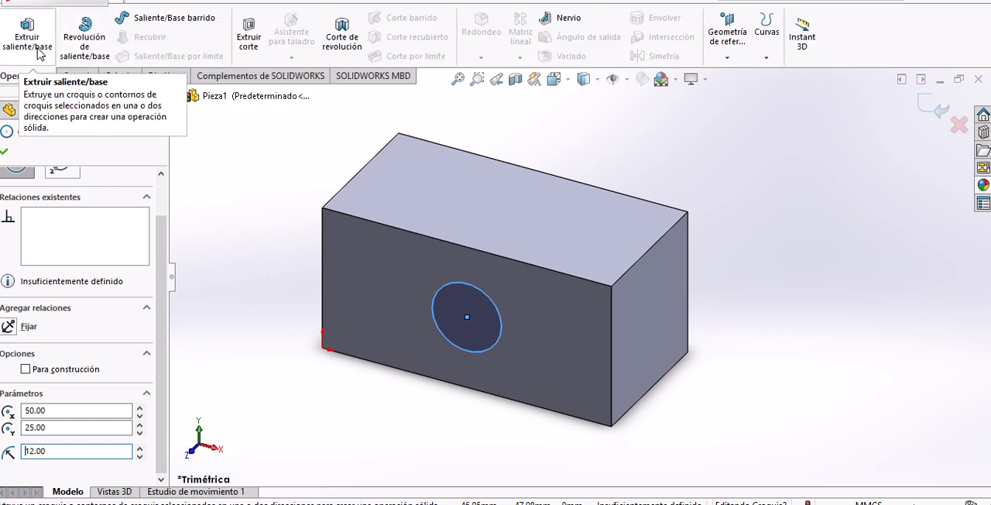
{"action": "left_click", "coordinate": [251, 43]}
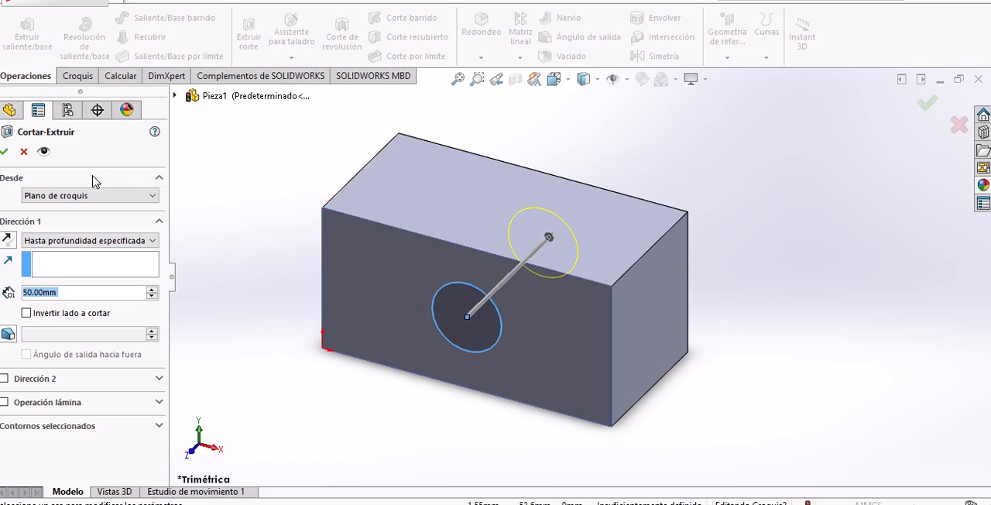
{"action": "left_click", "coordinate": [6, 157]}
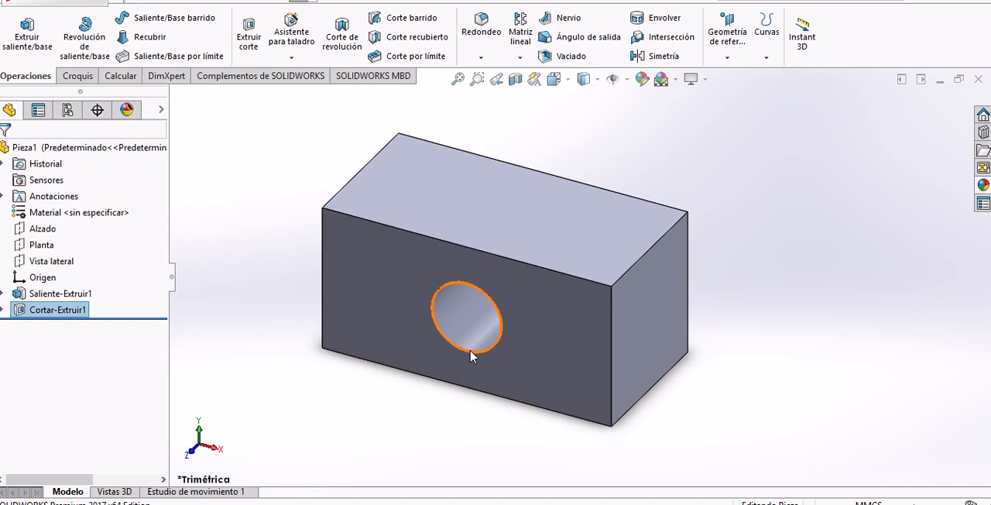
Inspect the hole in the isometric view and check which sketch the cut feature contains.
{"action": "middle_click_drag", "start_coordinate": [464, 348], "coordinate": [534, 194]}
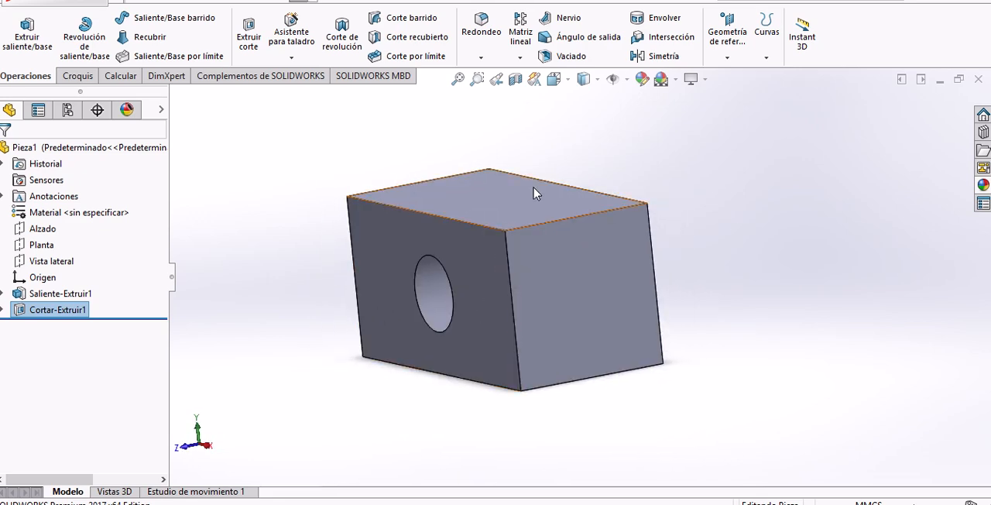
{"action": "left_click", "coordinate": [566, 81]}
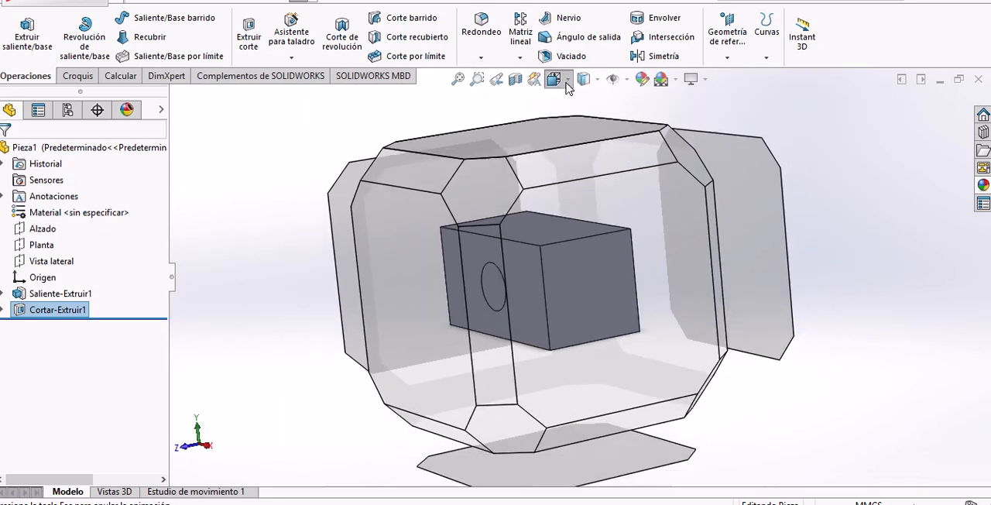
{"action": "left_click", "coordinate": [638, 121]}
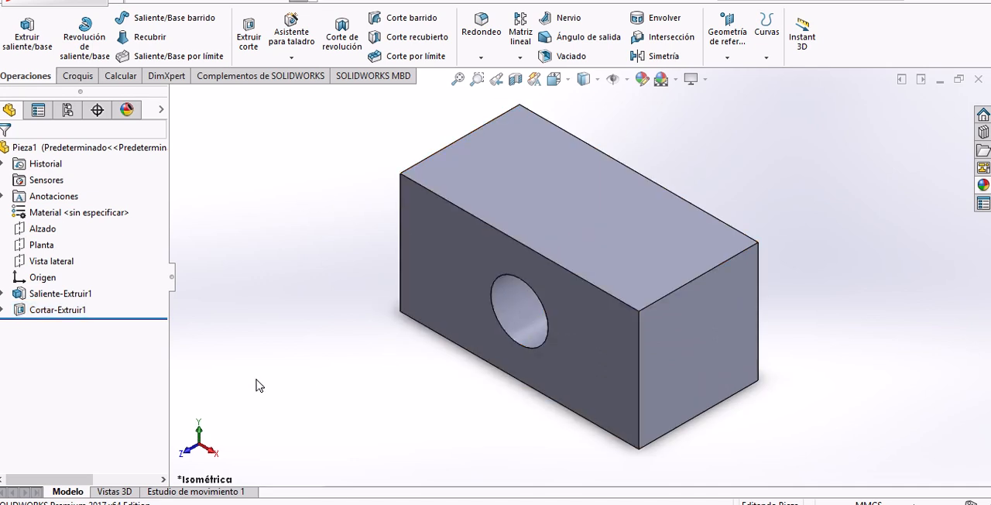
{"action": "left_click", "coordinate": [4, 310]}
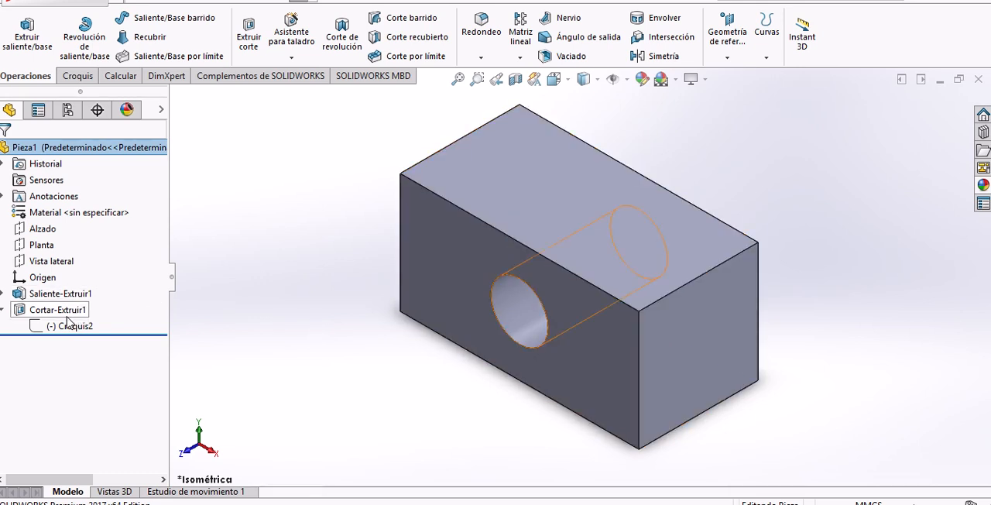
{"action": "left_click", "coordinate": [4, 309]}
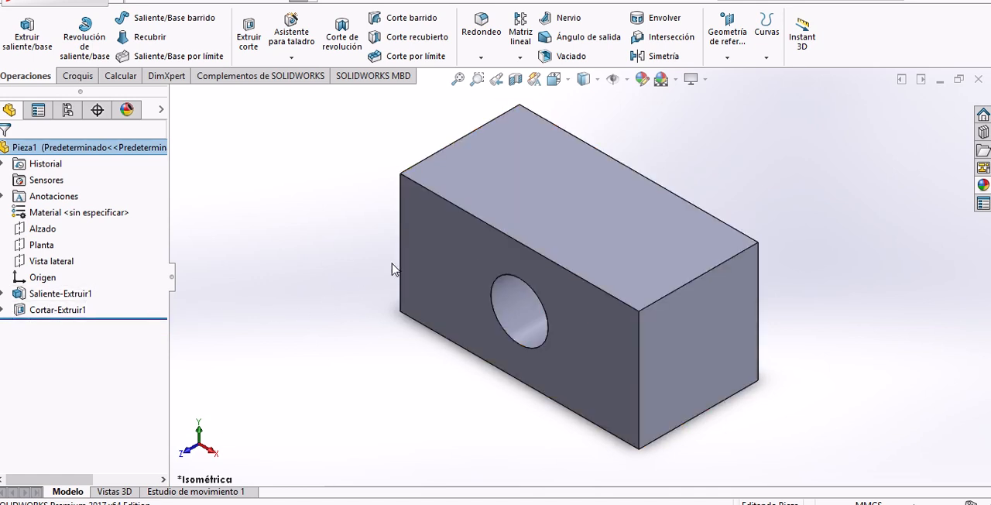
Fillet the block's four front-to-back edges with a symmetric 10 mm radius.
{"action": "left_click", "coordinate": [485, 32]}
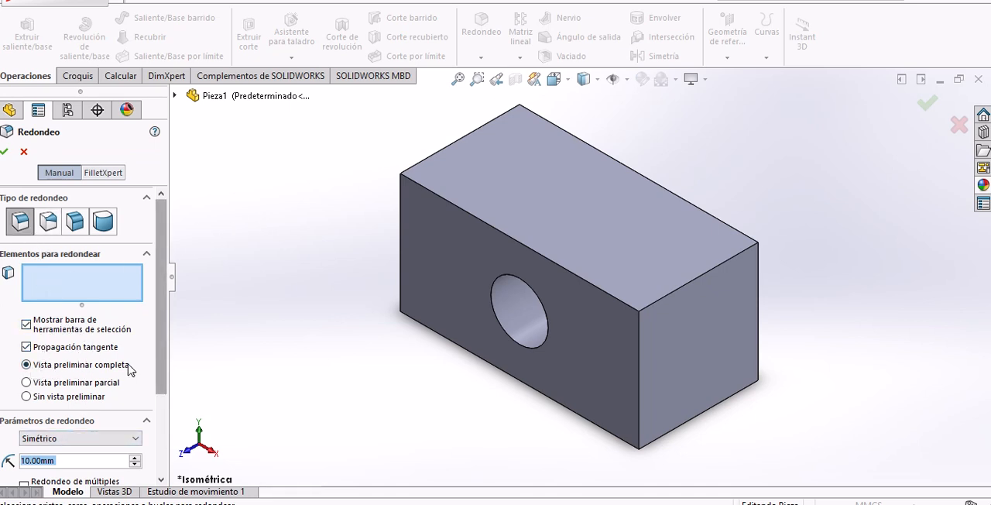
{"action": "scroll", "coordinate": [85, 387], "scroll_direction": "down", "scroll_amount": 2}
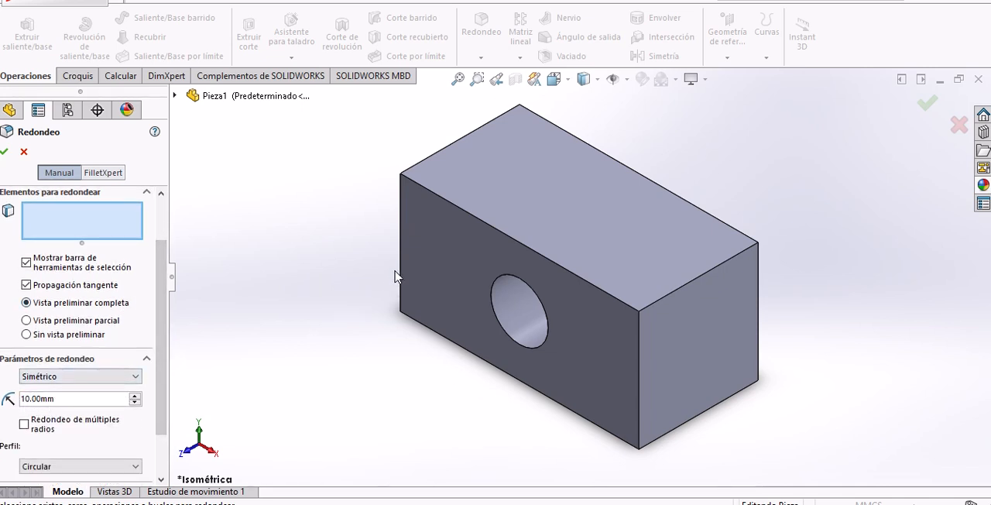
{"action": "left_click", "coordinate": [430, 161]}
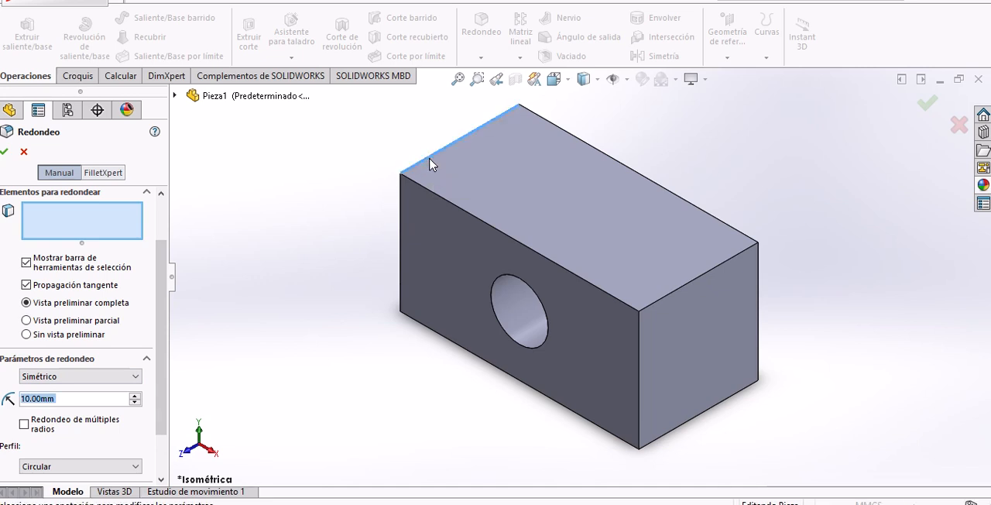
{"action": "left_click", "coordinate": [430, 161]}
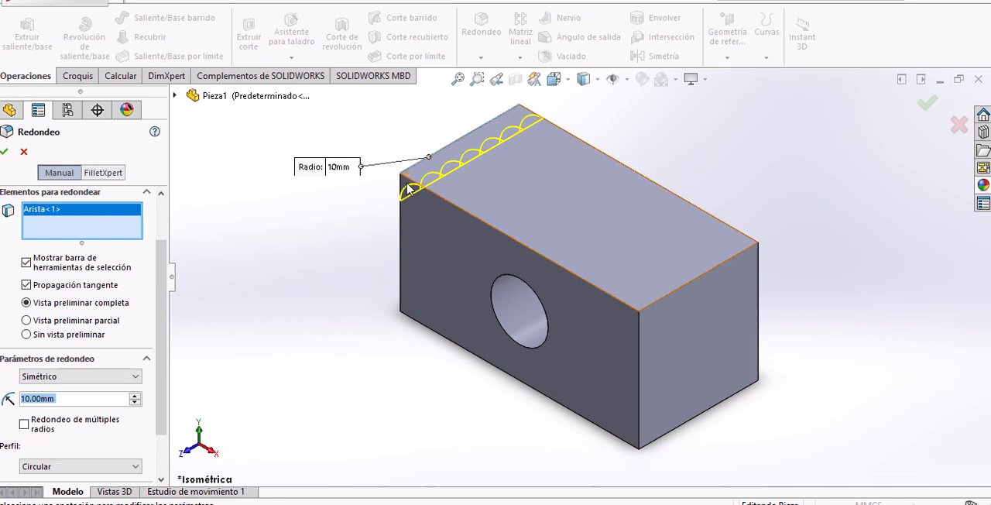
{"action": "left_click", "coordinate": [681, 292]}
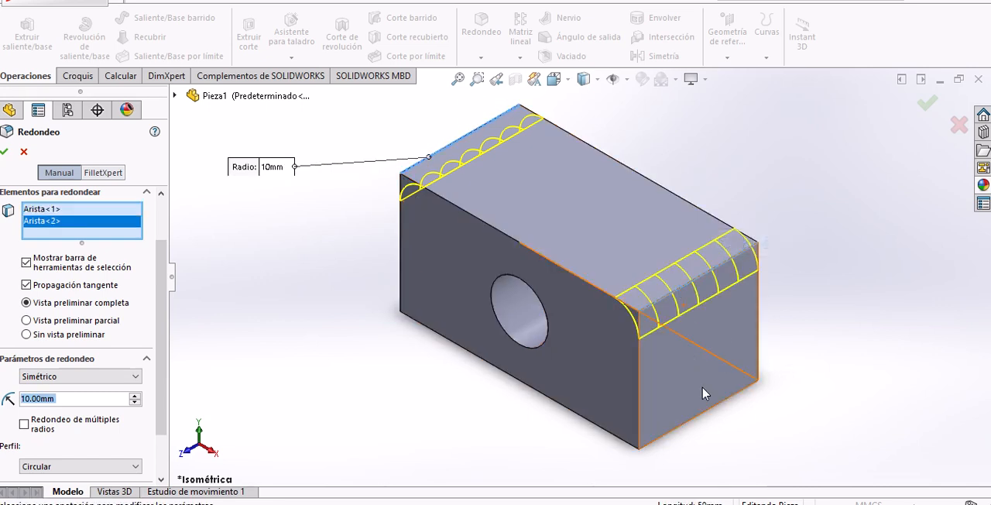
{"action": "left_click", "coordinate": [712, 409]}
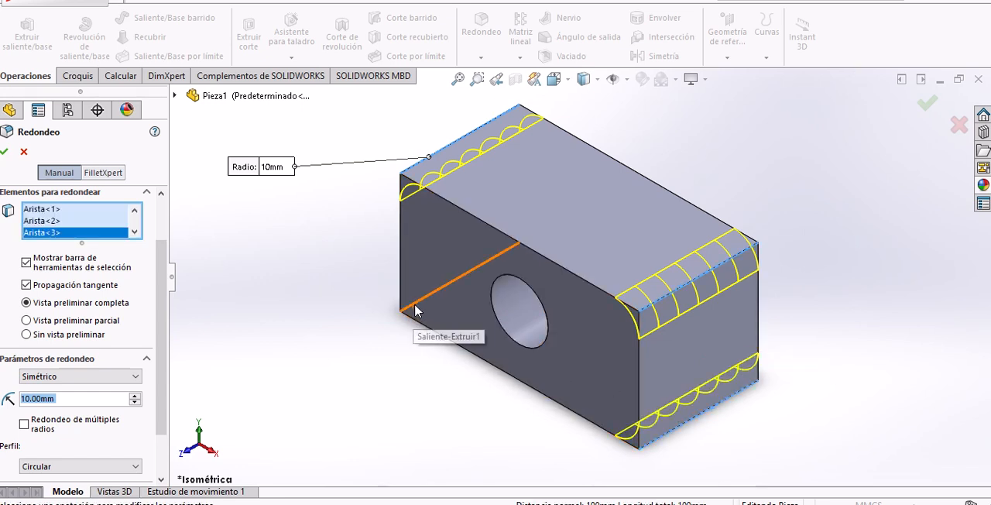
{"action": "left_click", "coordinate": [416, 307]}
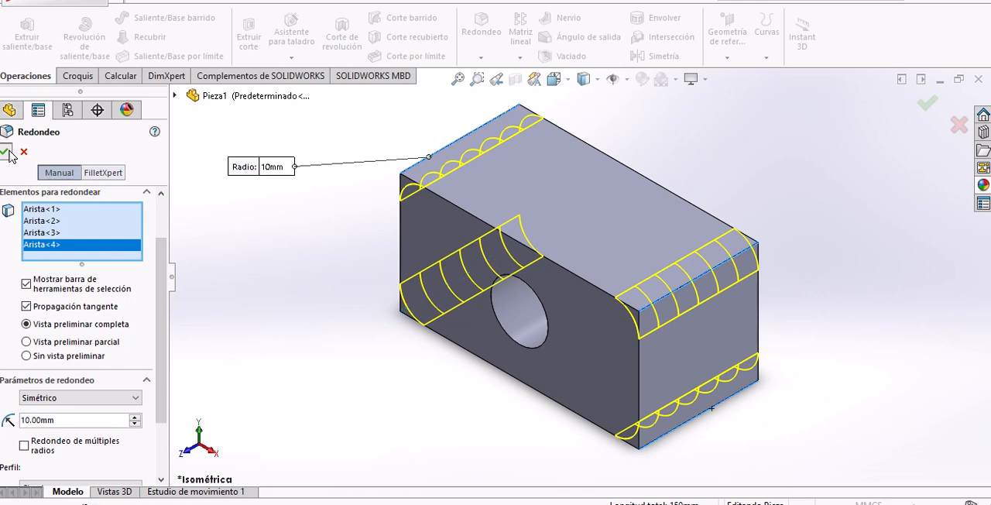
{"action": "key", "text": "Return"}
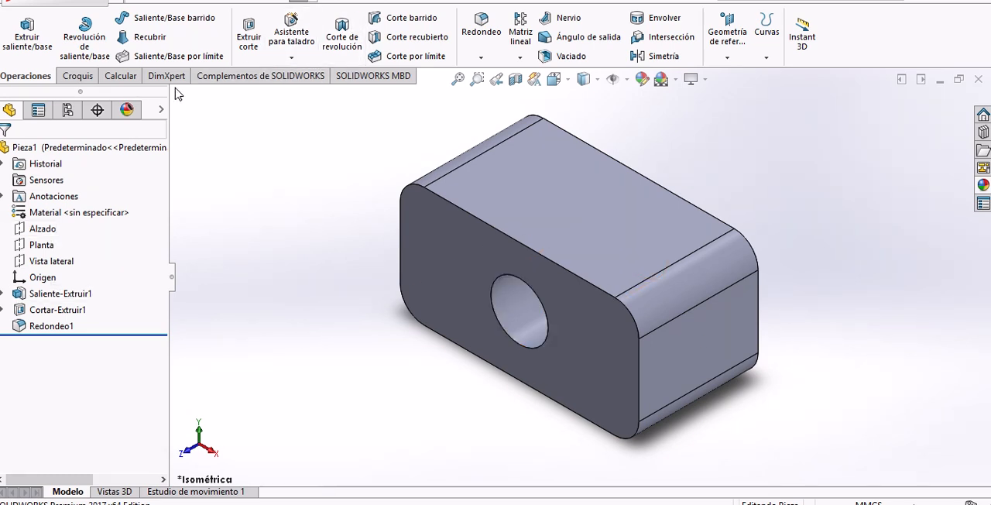
Roll the model history back one feature at a time to before the base extrusion, and roll it forward to the end.
{"action": "left_click_drag", "start_coordinate": [178, 94], "coordinate": [974, 480]}
{"action": "left_click", "coordinate": [243, 353]}
{"action": "left_click", "coordinate": [128, 336]}
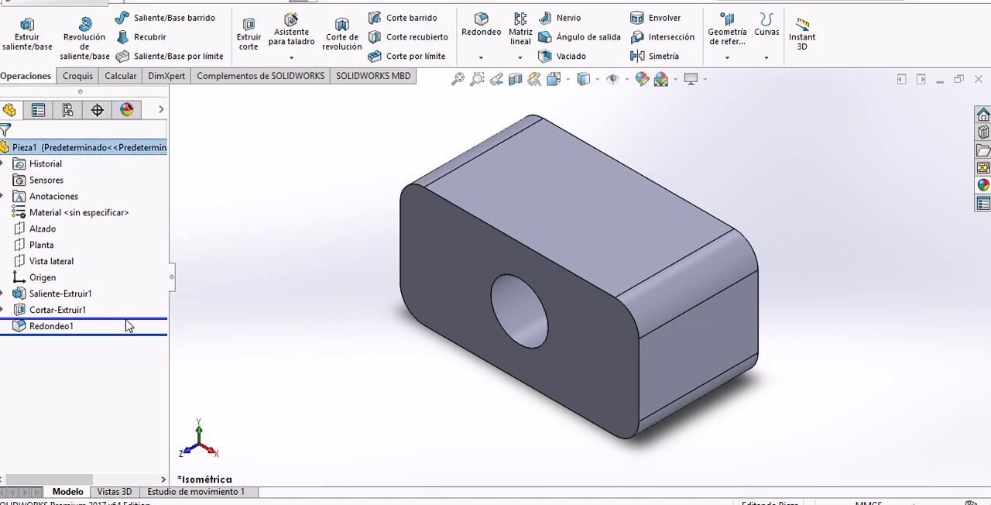
{"action": "left_click_drag", "start_coordinate": [127, 326], "coordinate": [126, 319]}
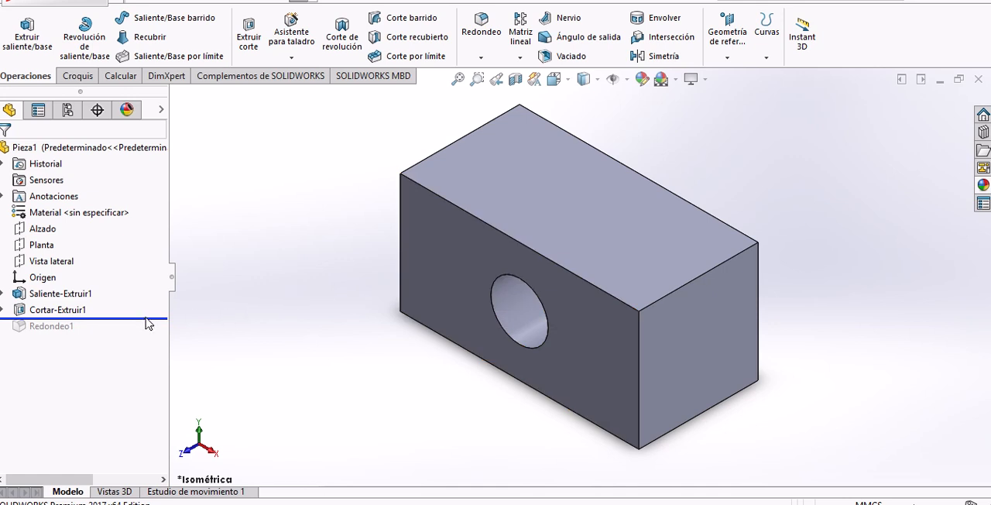
{"action": "left_click_drag", "start_coordinate": [147, 318], "coordinate": [152, 302]}
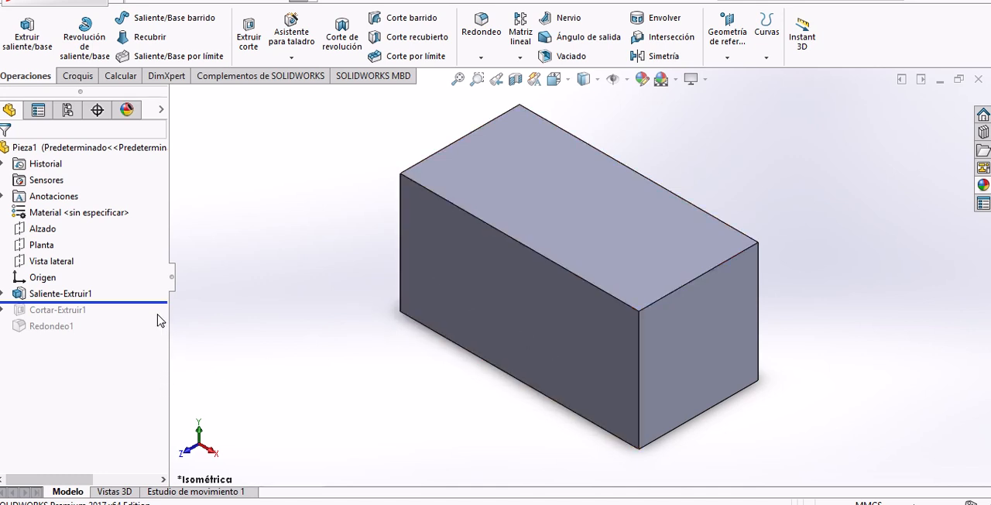
{"action": "left_click_drag", "start_coordinate": [133, 302], "coordinate": [132, 287]}
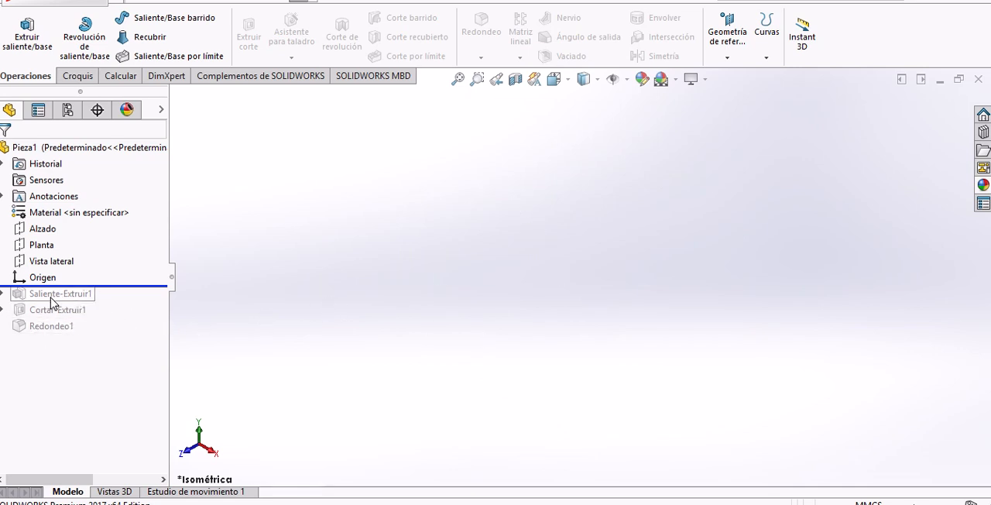
{"action": "left_click", "coordinate": [135, 287]}
{"action": "left_click_drag", "start_coordinate": [135, 288], "coordinate": [126, 334]}
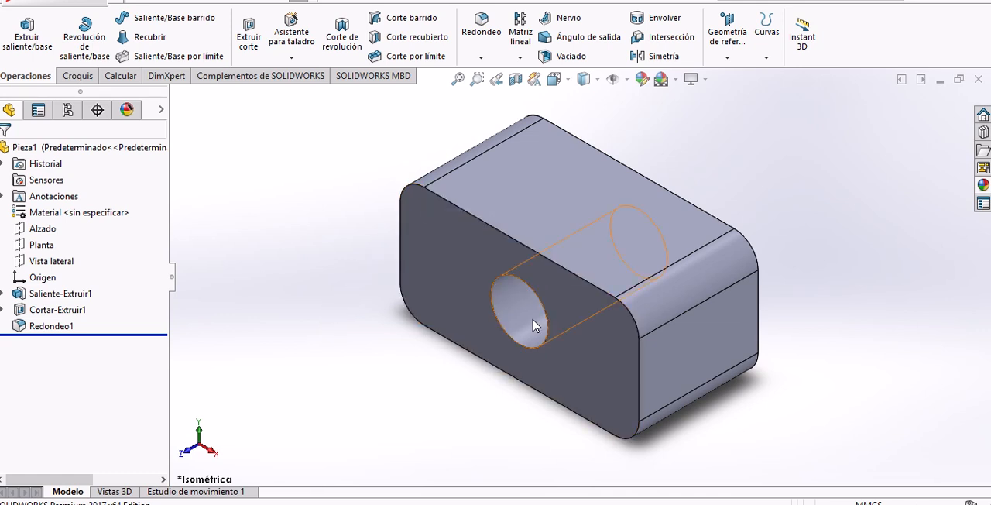
Reorder the cut extrusion after the fillet, and check the order by rolling the history back before the cut and forward again.
{"action": "left_click", "coordinate": [81, 317]}
{"action": "left_click_drag", "start_coordinate": [82, 329], "coordinate": [82, 328]}
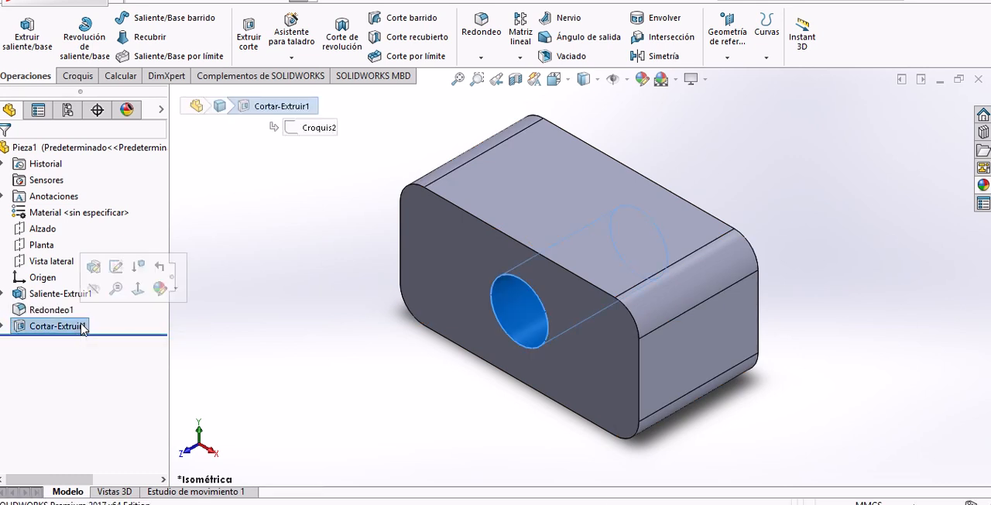
{"action": "left_click", "coordinate": [136, 333]}
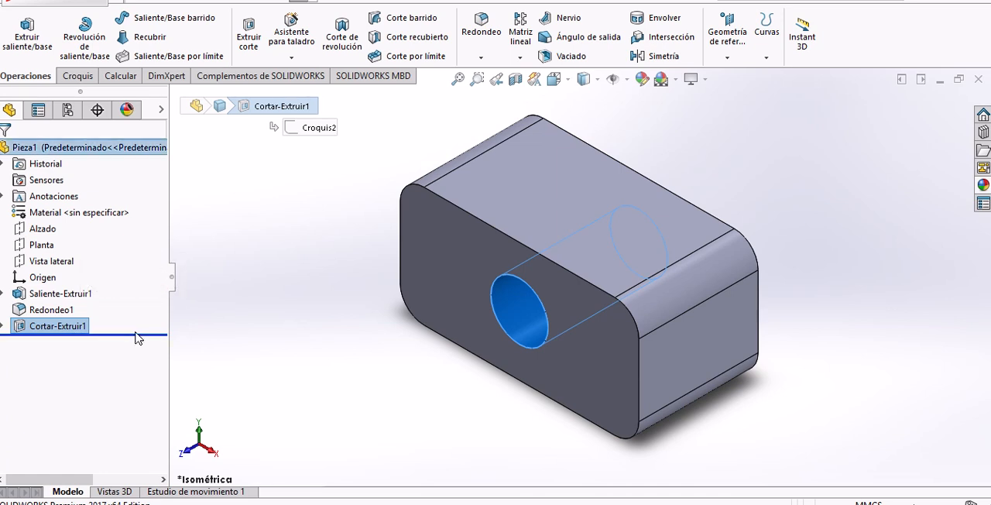
{"action": "left_click_drag", "start_coordinate": [135, 337], "coordinate": [139, 318]}
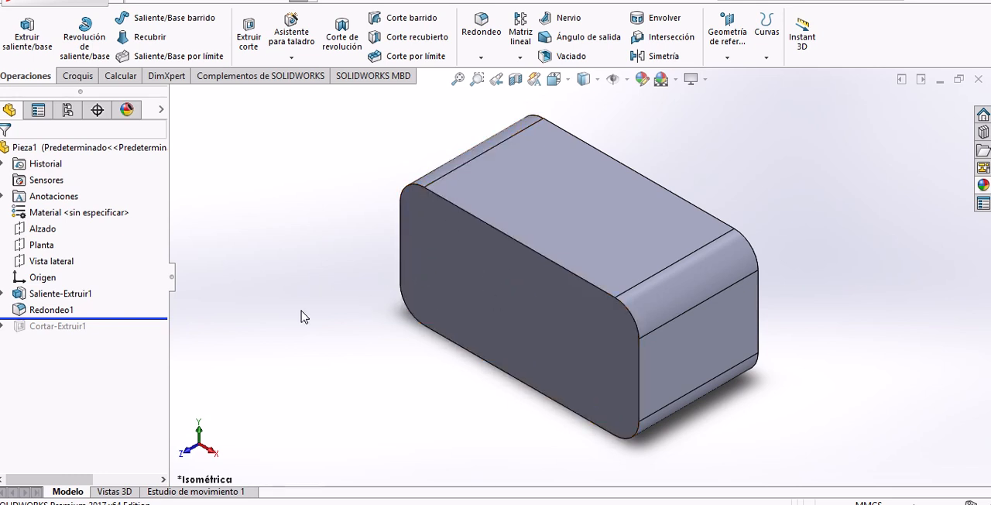
{"action": "left_click_drag", "start_coordinate": [162, 325], "coordinate": [159, 335]}
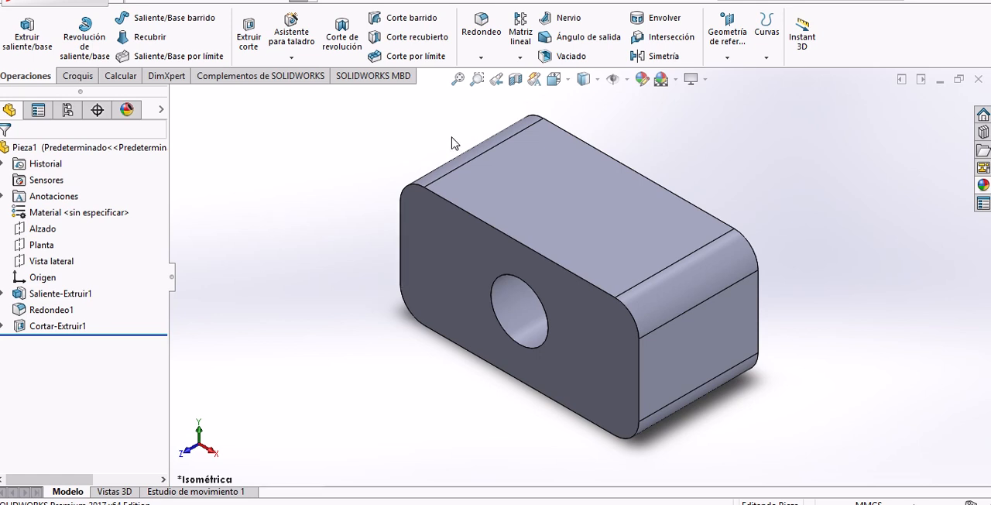
Measure the front face's area and perimeter, and the distance between the block's front and back faces.
{"action": "left_click", "coordinate": [129, 79]}
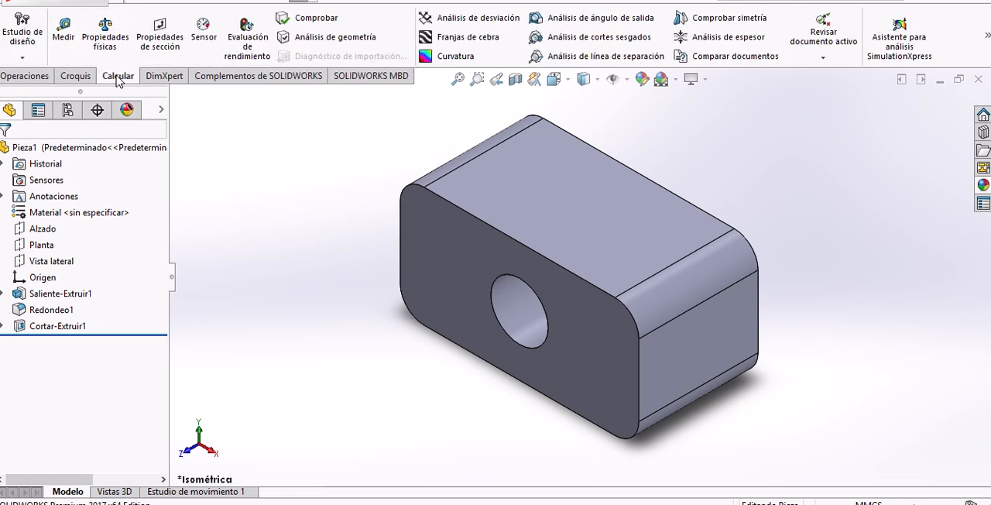
{"action": "left_click", "coordinate": [66, 48]}
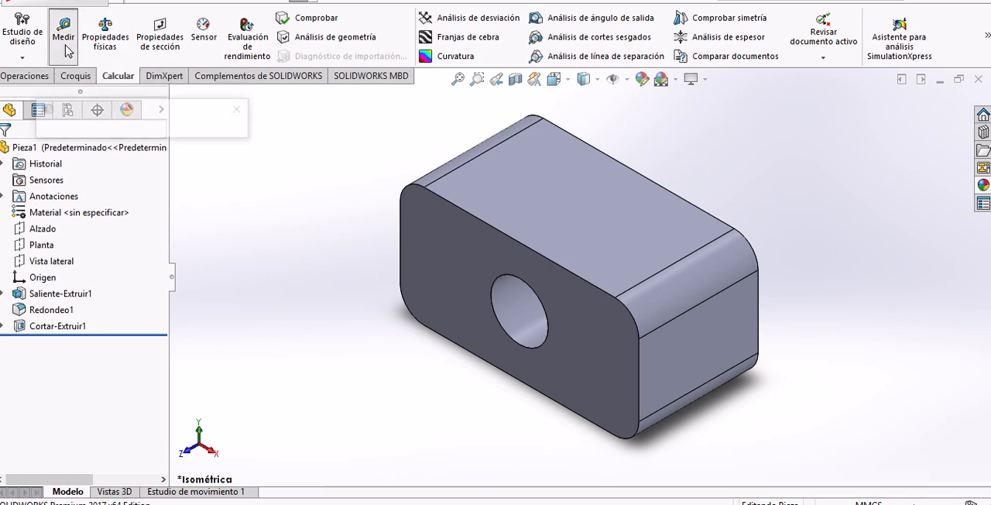
{"action": "left_click", "coordinate": [438, 254]}
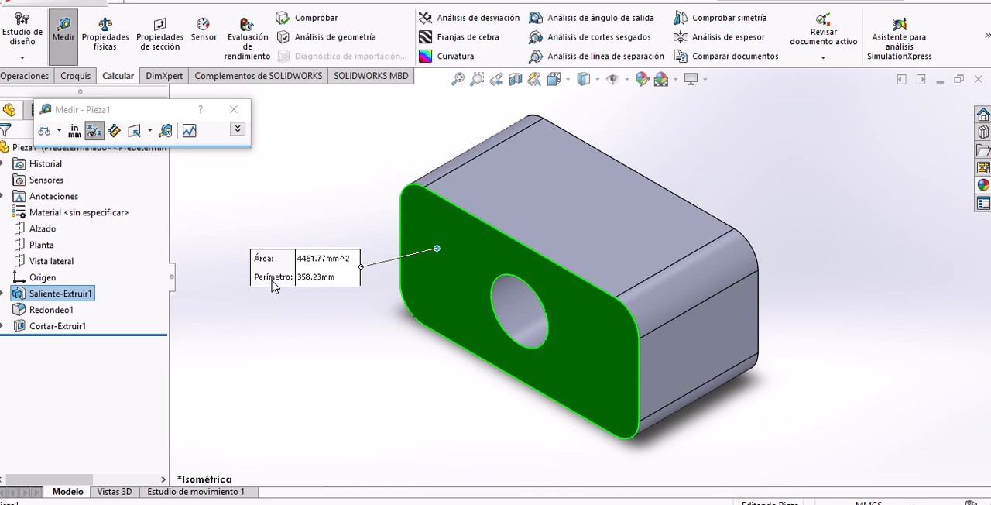
{"action": "middle_click_drag", "start_coordinate": [608, 223], "coordinate": [561, 281]}
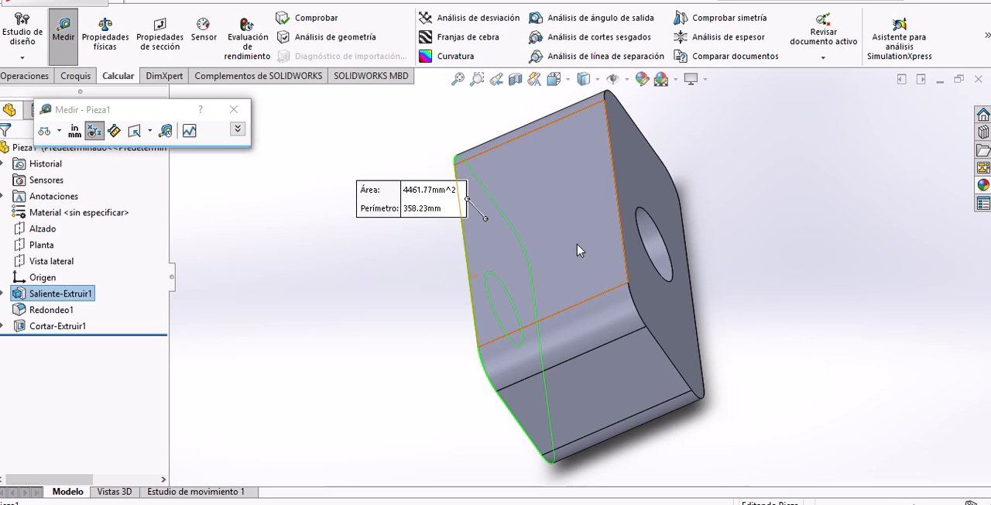
{"action": "middle_click_drag", "start_coordinate": [580, 250], "coordinate": [563, 257]}
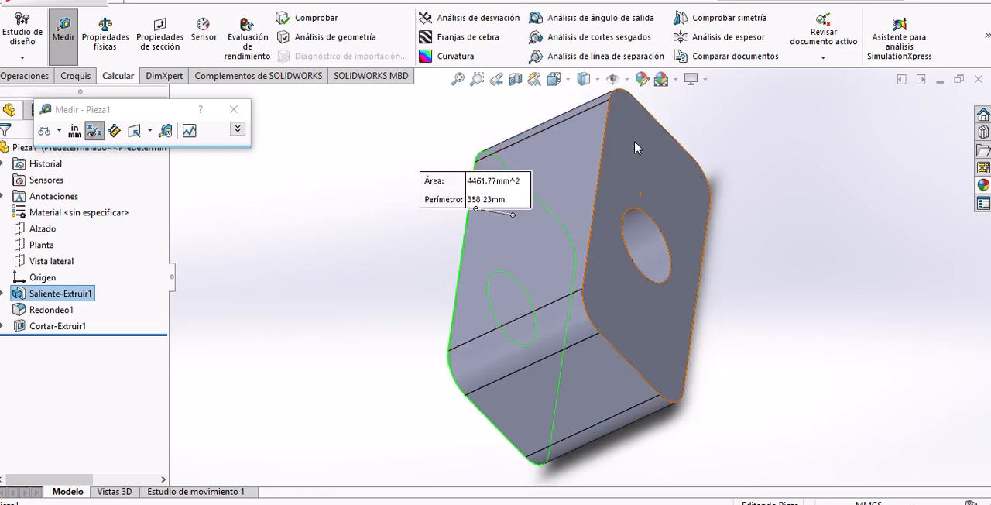
{"action": "left_click", "coordinate": [612, 210]}
{"action": "middle_click_drag", "start_coordinate": [611, 209], "coordinate": [706, 327]}
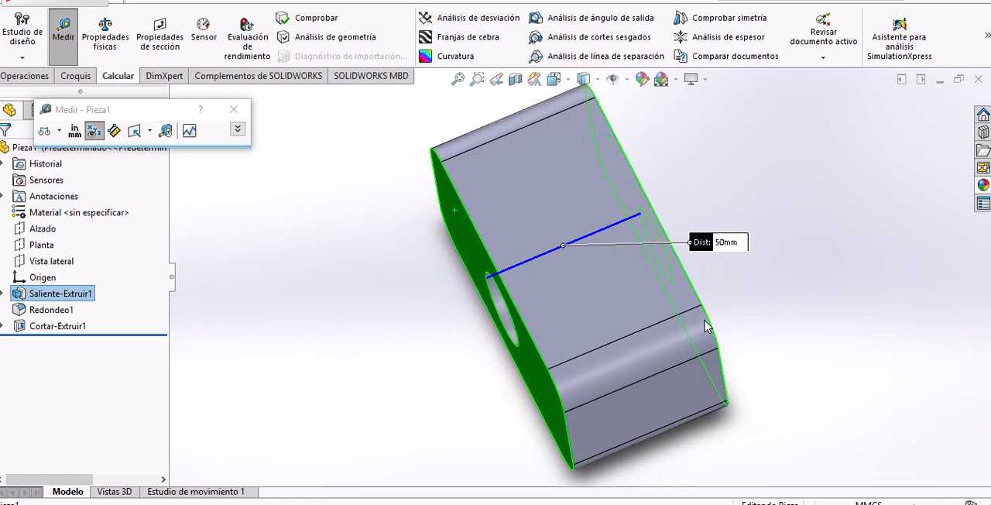
{"action": "left_click", "coordinate": [807, 206]}
Measure one flat end face of the block and the distance between it and the opposite end face.
{"action": "left_click", "coordinate": [659, 396]}
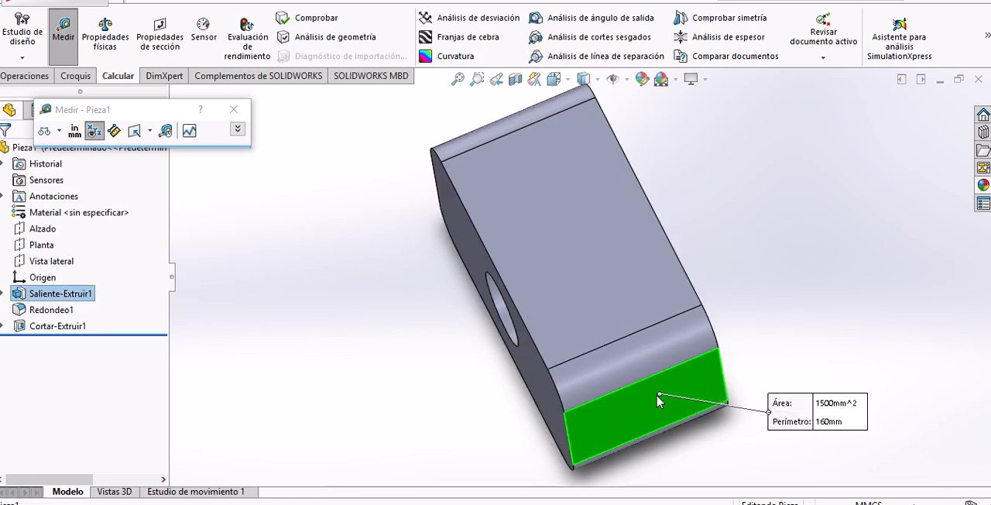
{"action": "middle_click_drag", "start_coordinate": [481, 326], "coordinate": [471, 284]}
{"action": "left_click", "coordinate": [471, 283]}
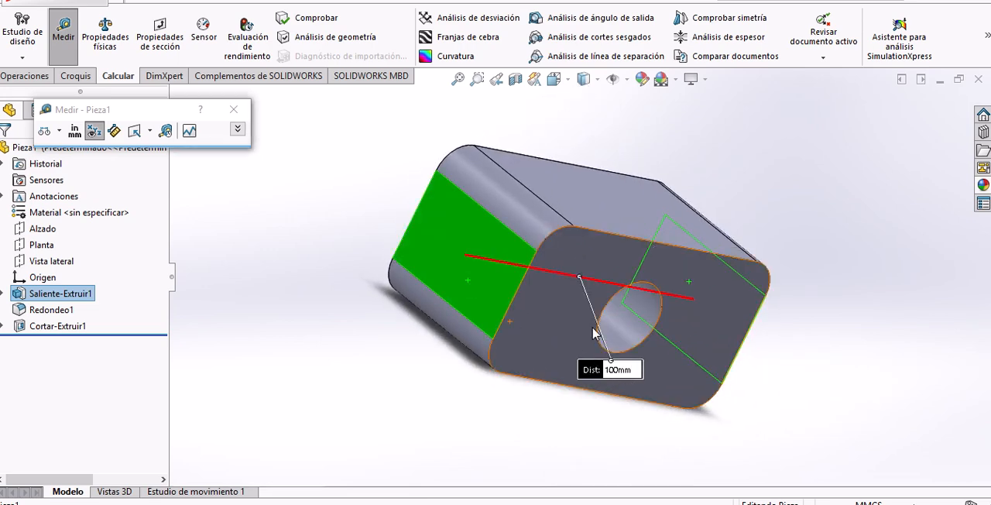
{"action": "middle_click_drag", "start_coordinate": [584, 337], "coordinate": [509, 315]}
{"action": "left_click", "coordinate": [451, 435]}
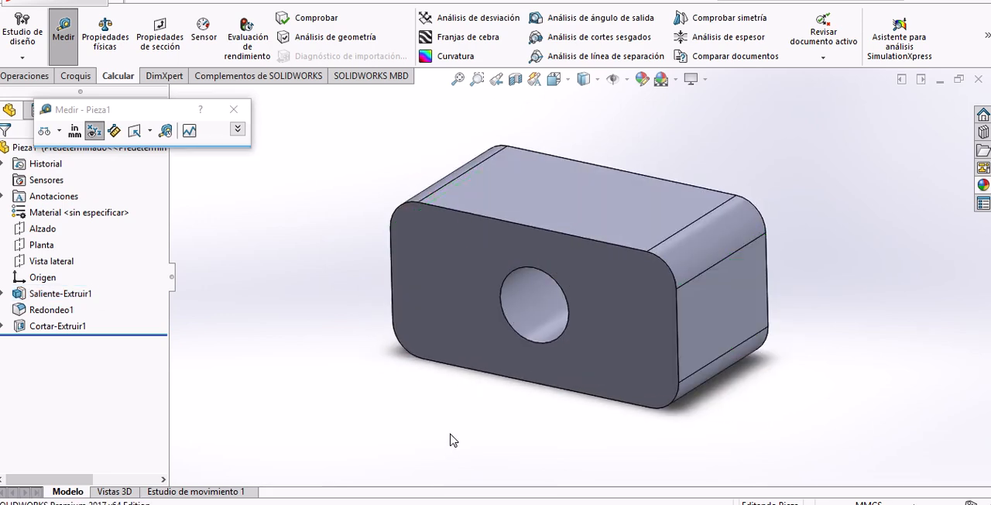
Measure the diameter of the hole's front edge and the radius of an upper fillet, and finish measuring.
{"action": "left_click", "coordinate": [527, 341]}
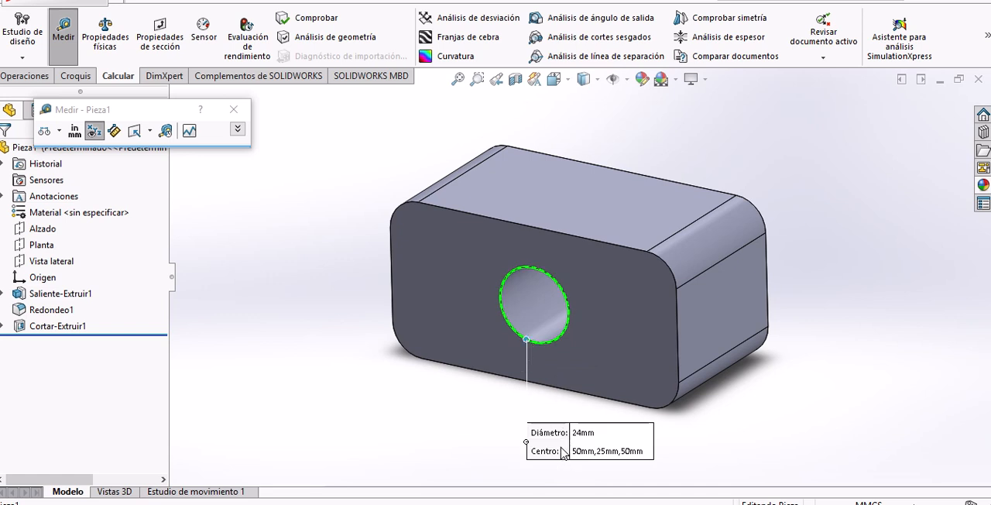
{"action": "left_click", "coordinate": [459, 427]}
{"action": "left_click", "coordinate": [708, 254]}
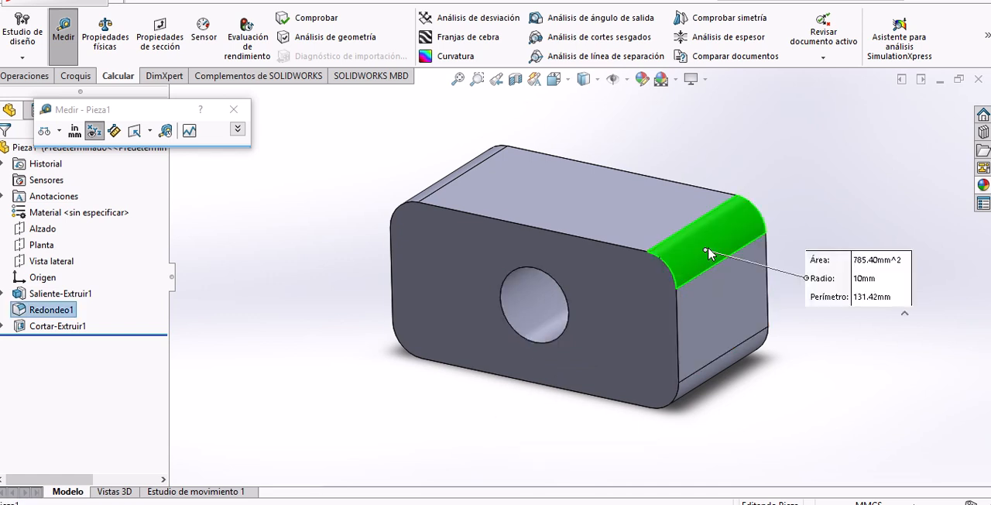
{"action": "left_click", "coordinate": [852, 342]}
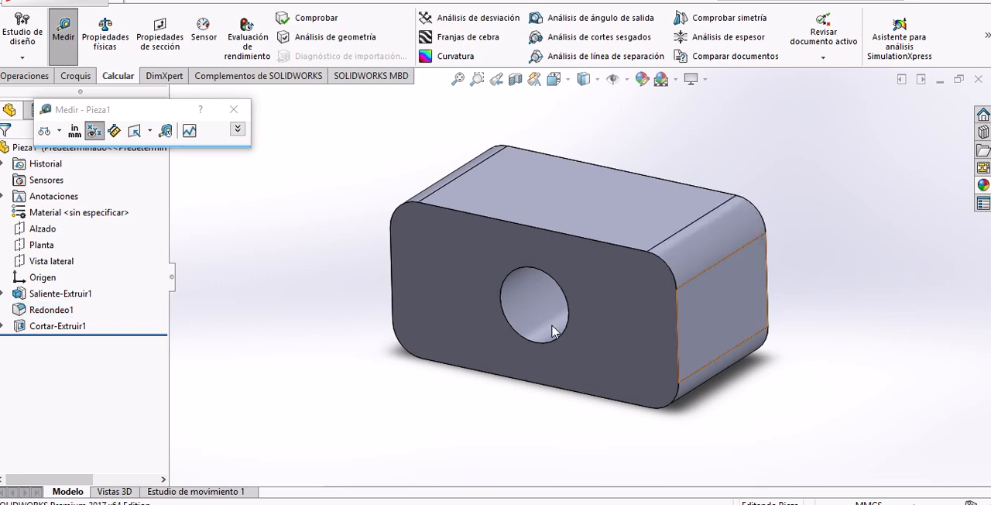
{"action": "left_click", "coordinate": [233, 110]}
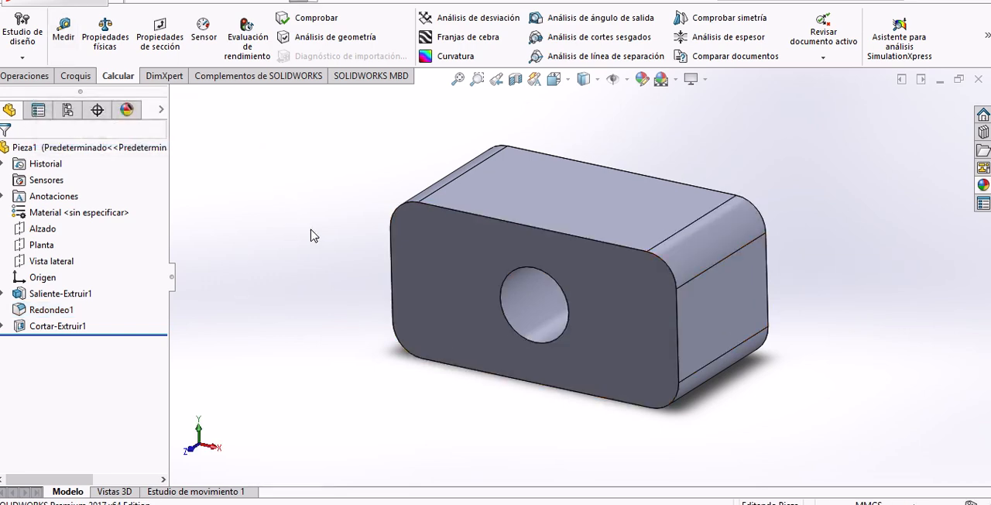
Open the part's mass properties and review the volume, surface area, center of mass and moments of inertia.
{"action": "left_click", "coordinate": [106, 35]}
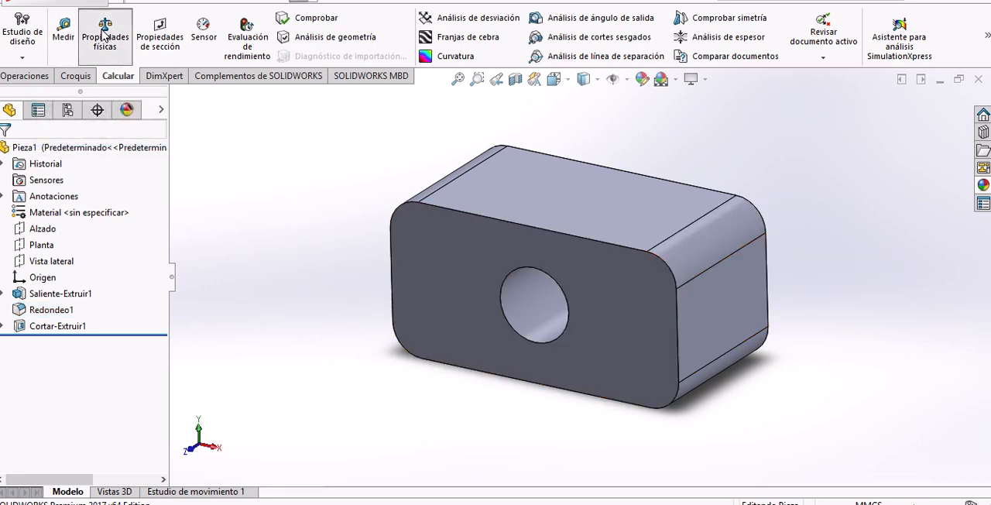
{"action": "scroll", "coordinate": [289, 261], "scroll_direction": "down", "scroll_amount": 1}
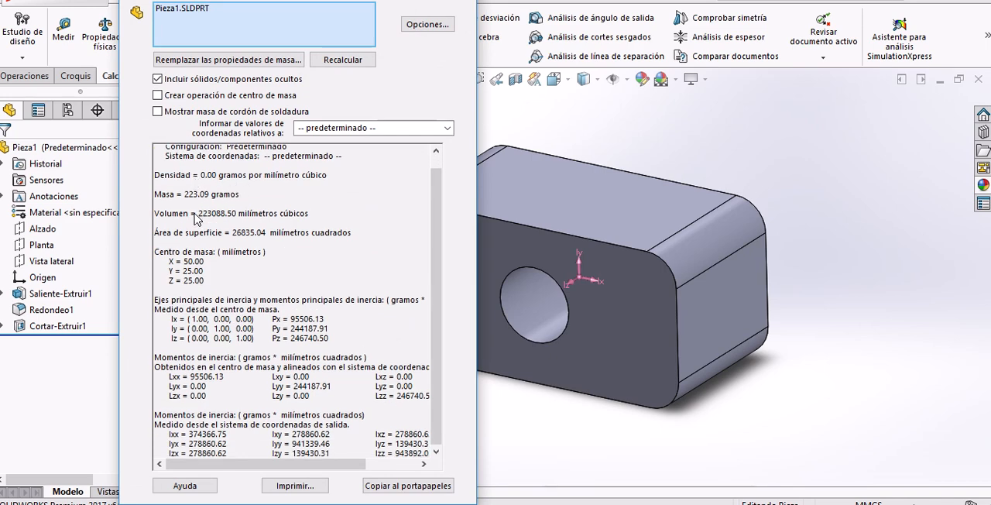
{"action": "left_click_drag", "start_coordinate": [197, 219], "coordinate": [325, 222]}
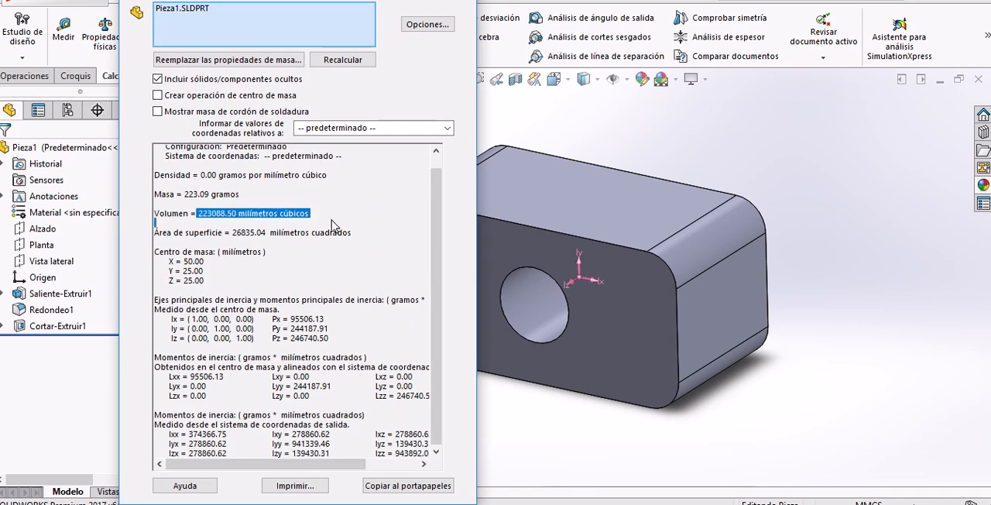
{"action": "left_click_drag", "start_coordinate": [224, 232], "coordinate": [331, 233]}
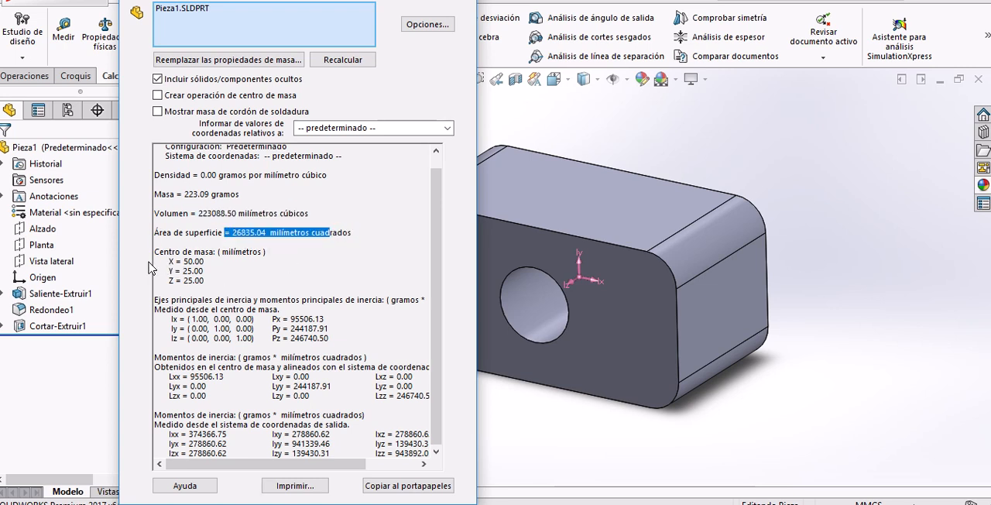
{"action": "left_click_drag", "start_coordinate": [154, 250], "coordinate": [215, 279]}
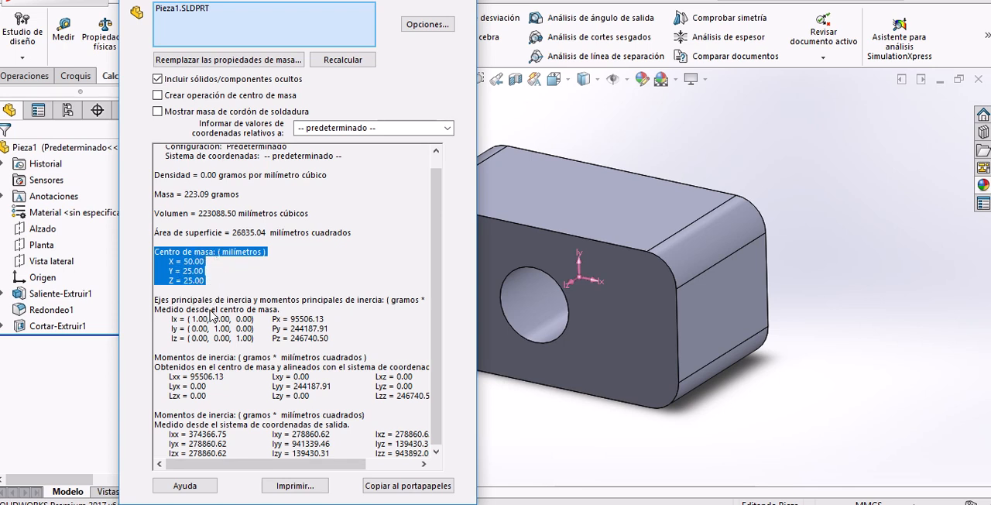
{"action": "left_click_drag", "start_coordinate": [156, 302], "coordinate": [446, 431]}
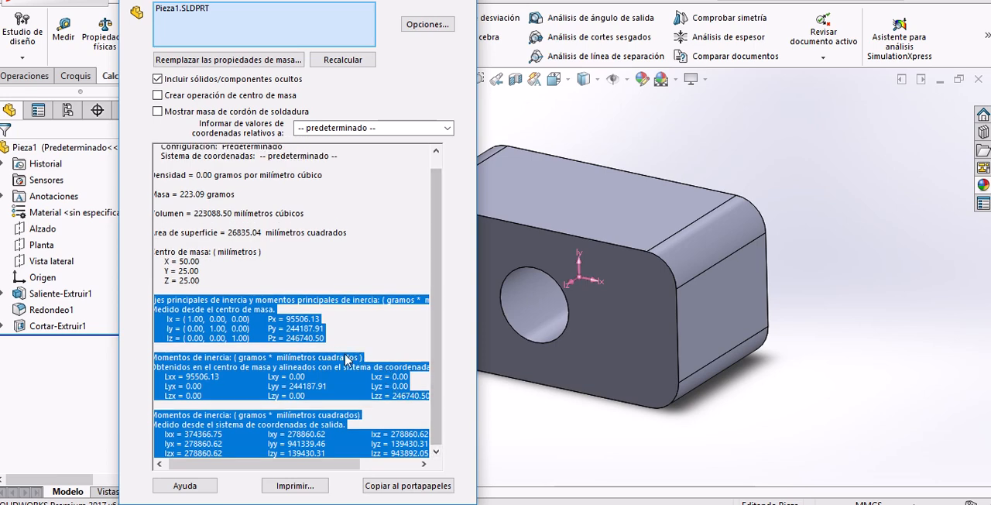
{"action": "scroll", "coordinate": [312, 313], "scroll_direction": "up", "scroll_amount": 1}
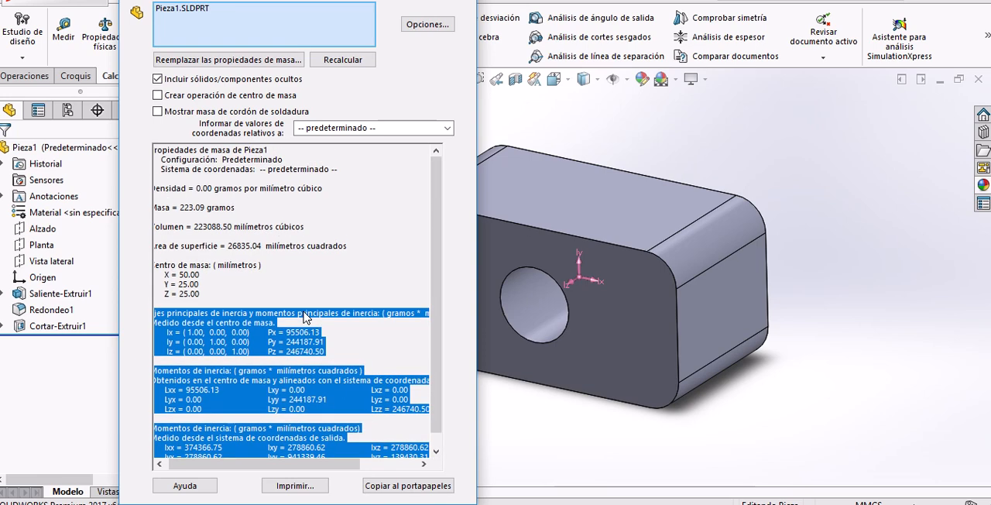
{"action": "left_click", "coordinate": [430, 84]}
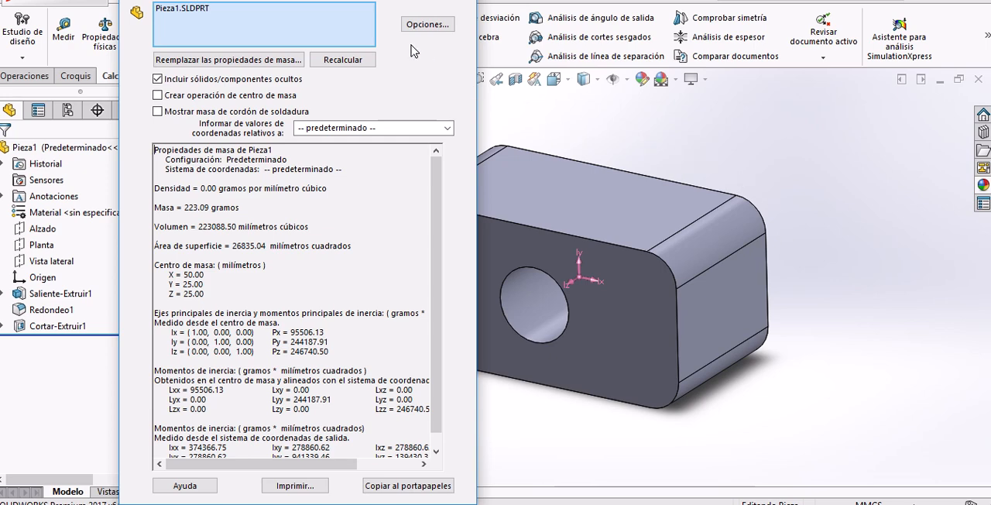
Switch the mass property options to custom settings, check the part's calculated mass and close the report.
{"action": "left_click", "coordinate": [427, 26]}
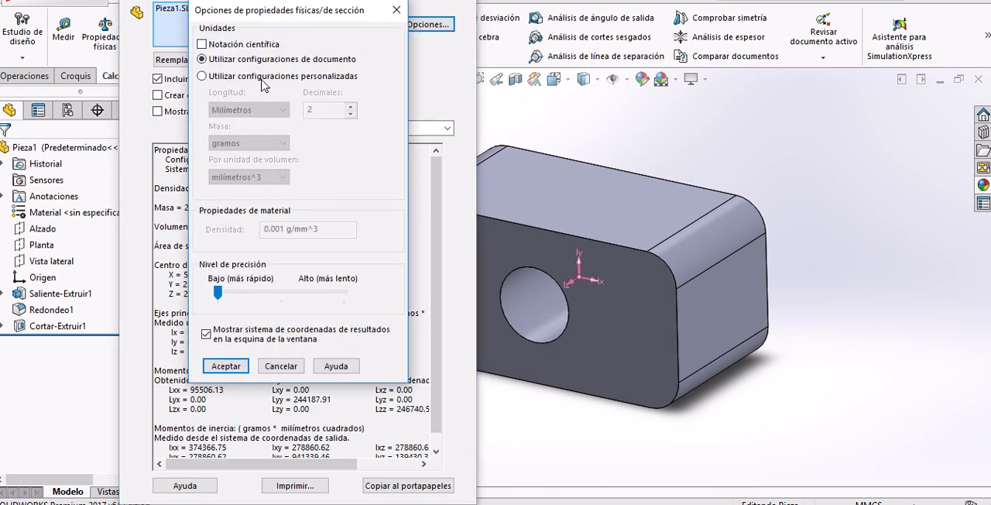
{"action": "left_click", "coordinate": [261, 78]}
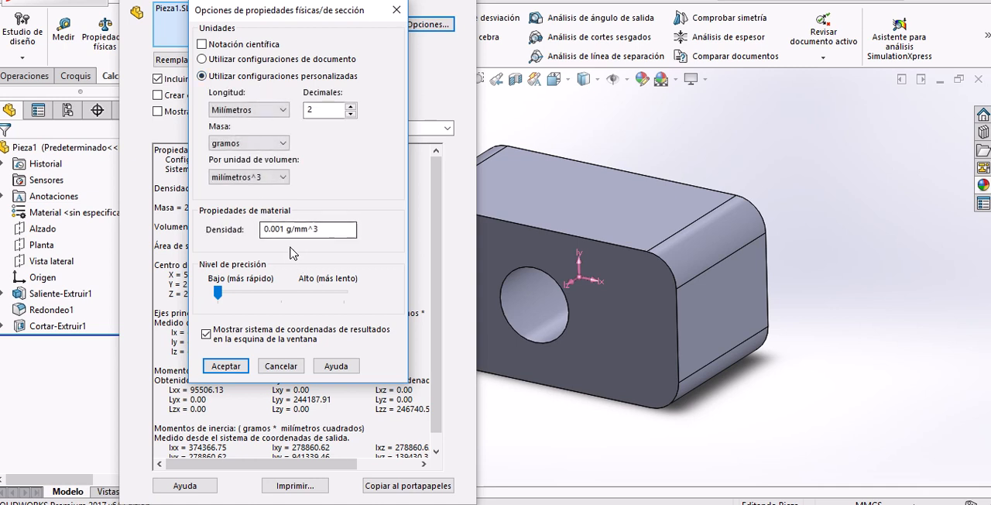
{"action": "double_click", "coordinate": [263, 229]}
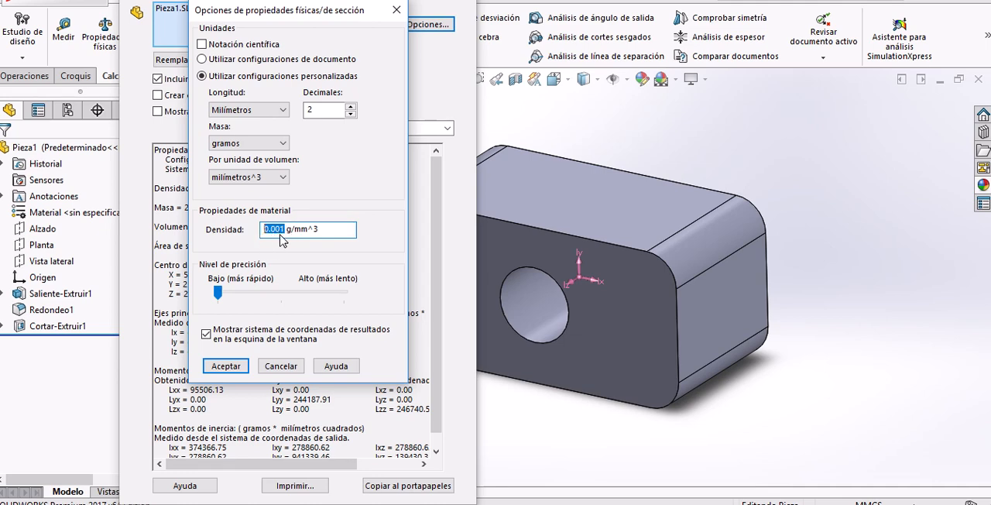
{"action": "left_click", "coordinate": [226, 365]}
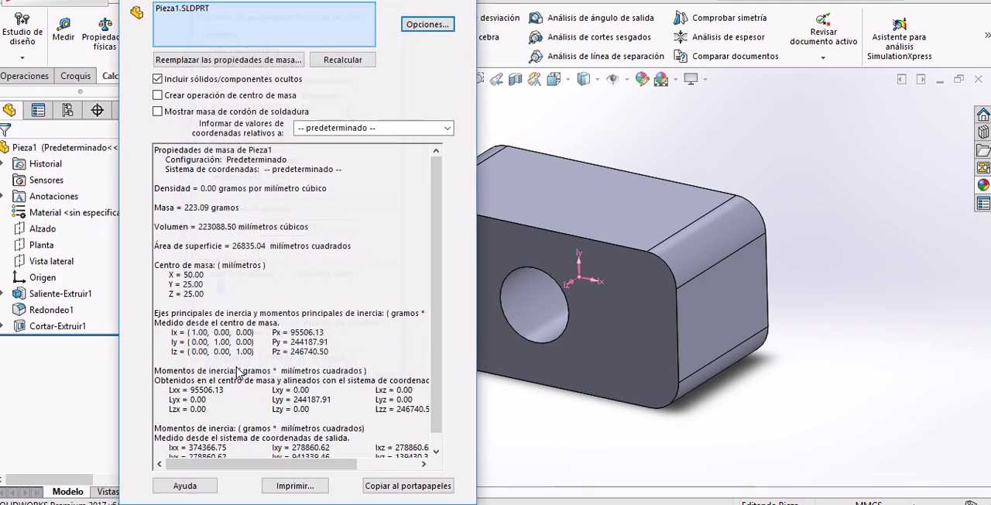
{"action": "left_click_drag", "start_coordinate": [223, 207], "coordinate": [185, 214]}
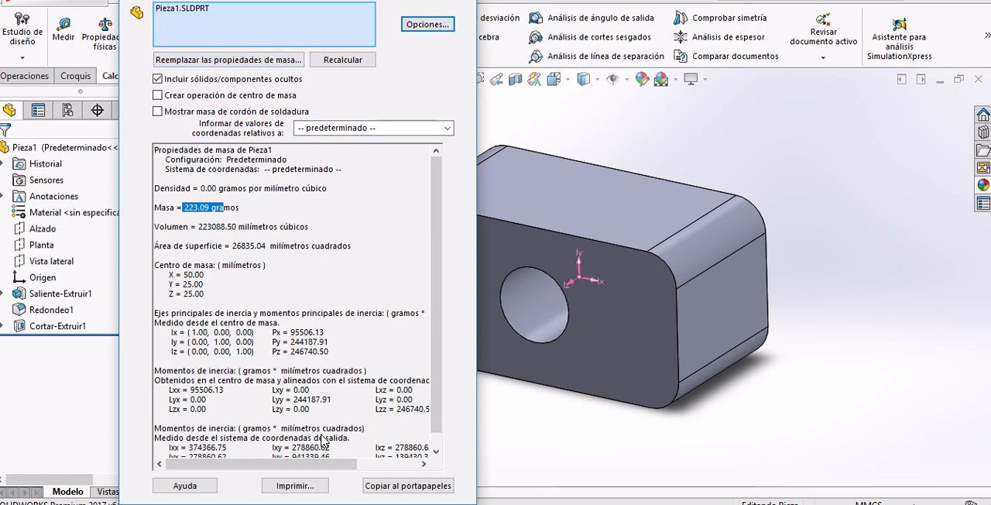
{"action": "key", "text": "Escape"}
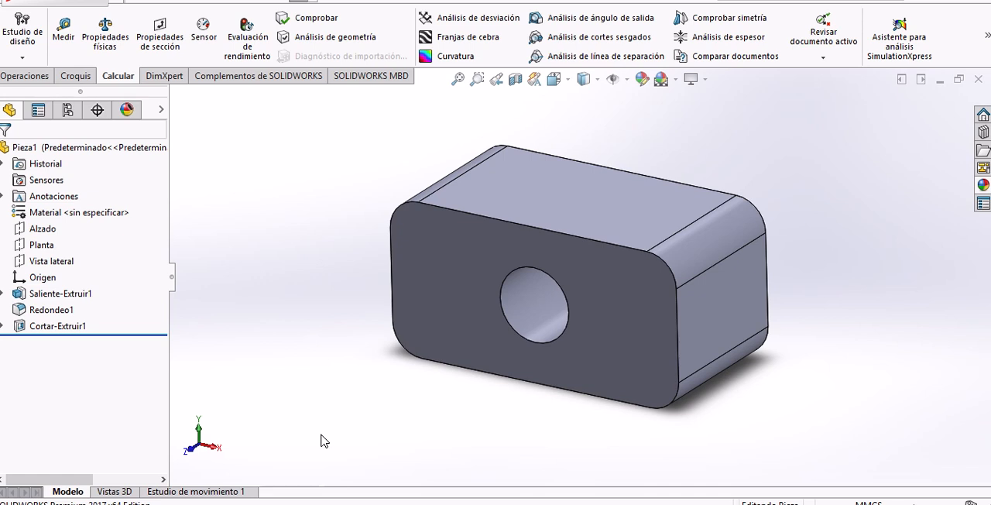
Start saving the part and review the available file formats, keeping the part type (*.prt;*.sldprt).
{"action": "right_click", "coordinate": [322, 439]}
{"action": "key", "text": "ctrl+s"}
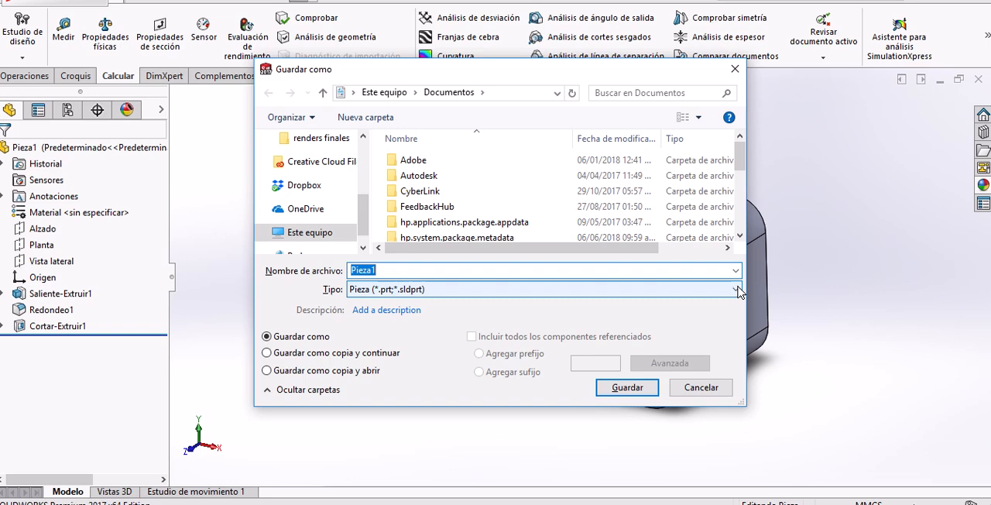
{"action": "left_click", "coordinate": [735, 290]}
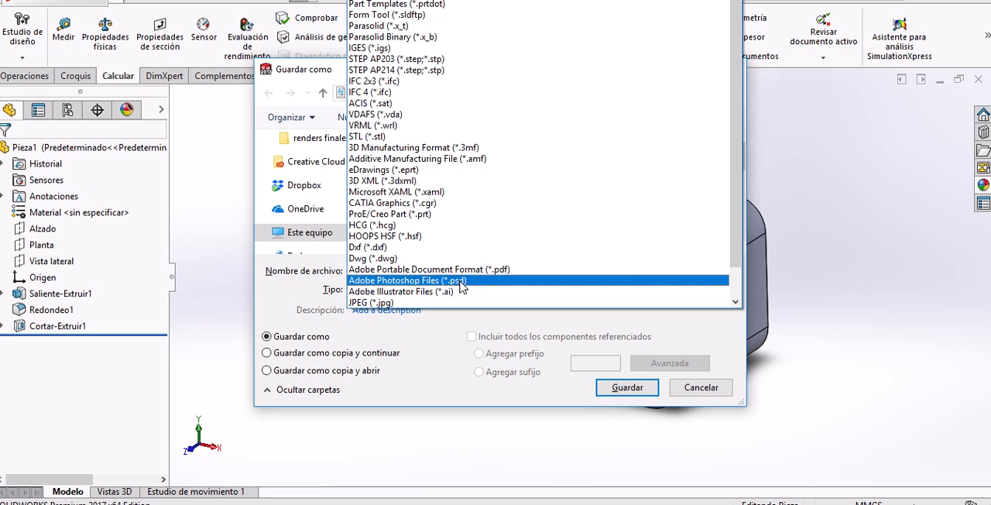
{"action": "left_click", "coordinate": [575, 383]}
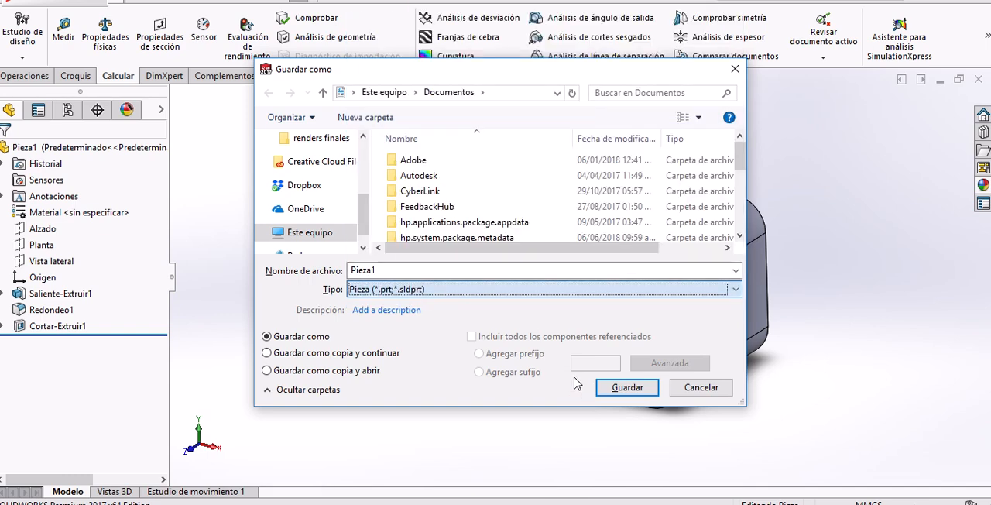